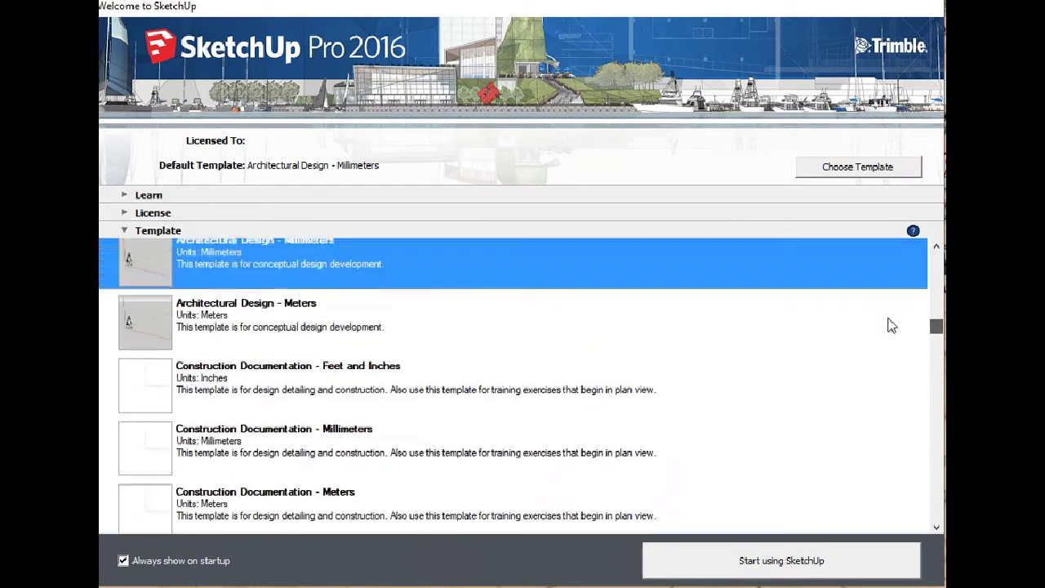
Start a new model from the Architectural Design - Millimeters template and show the Large Tool Set toolbar.
scroll(735, 318, "down", 1)
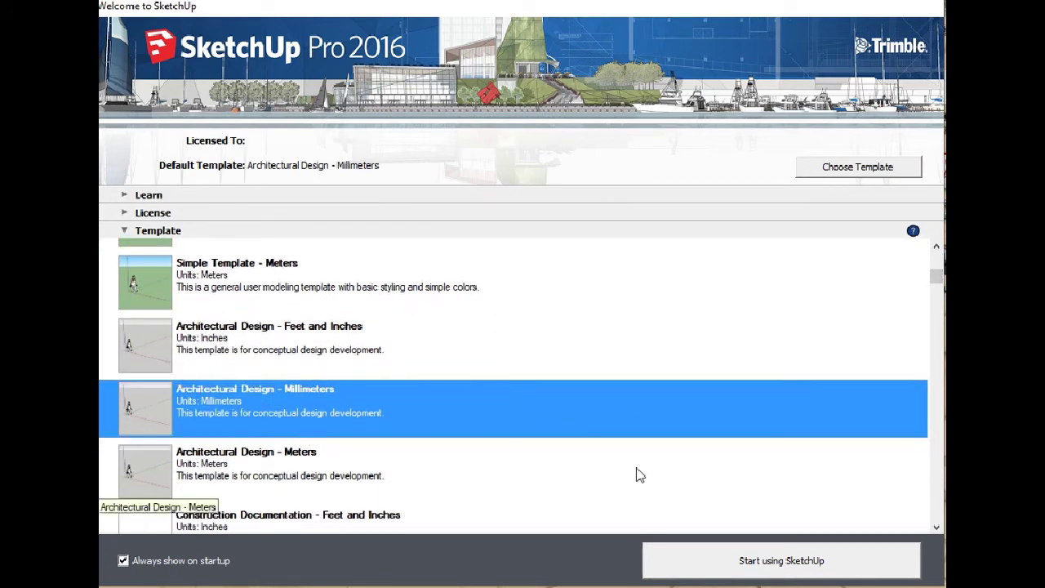
left_click(739, 571)
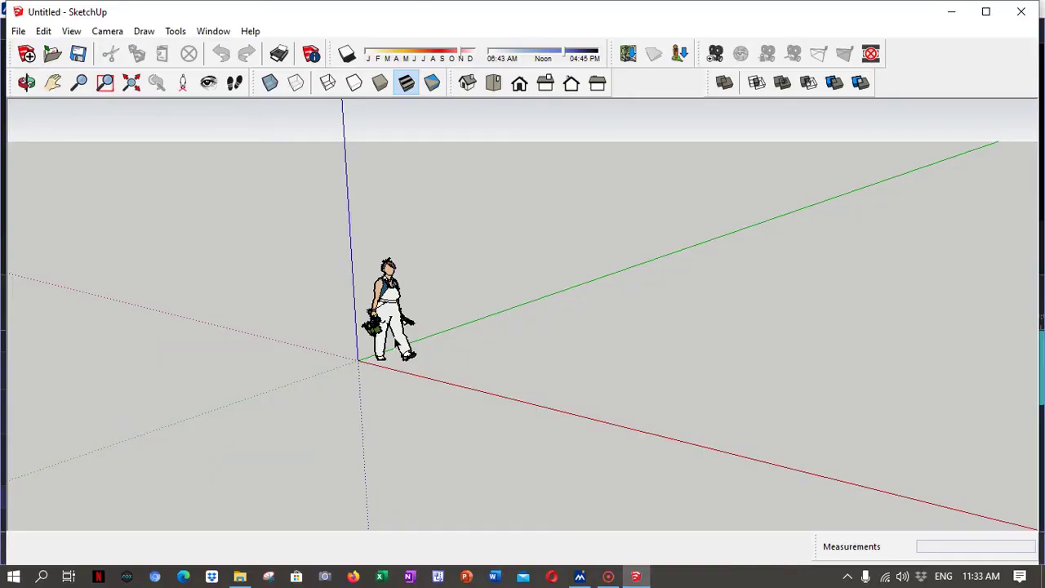
left_click(71, 32)
left_click(82, 46)
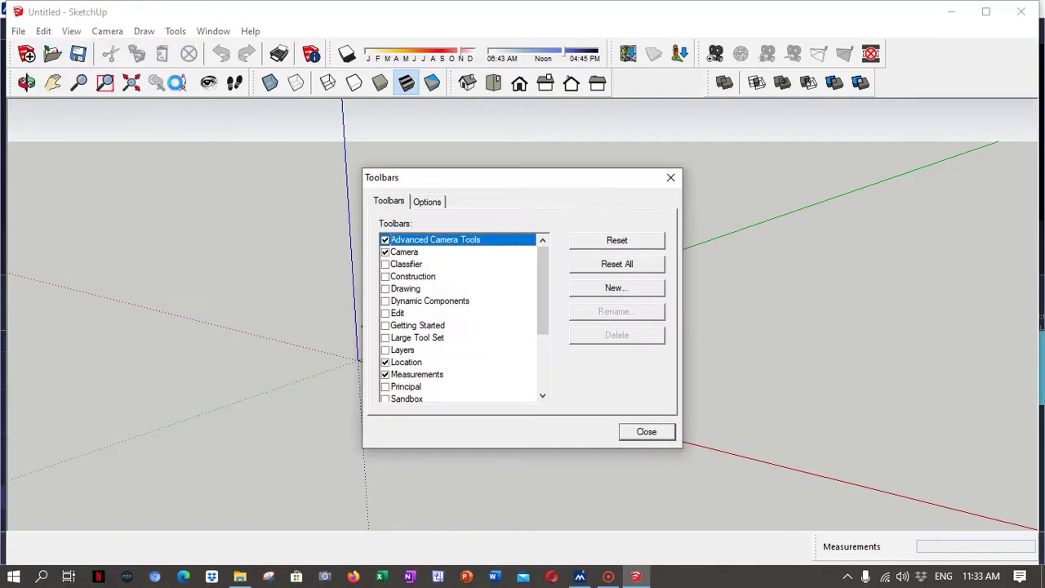
left_click(385, 337)
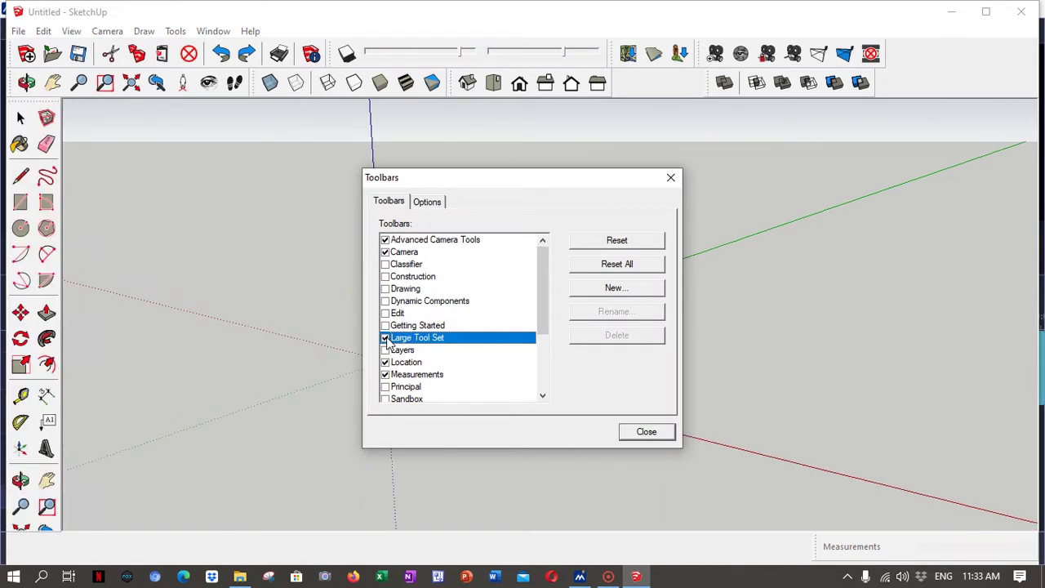
left_click(646, 433)
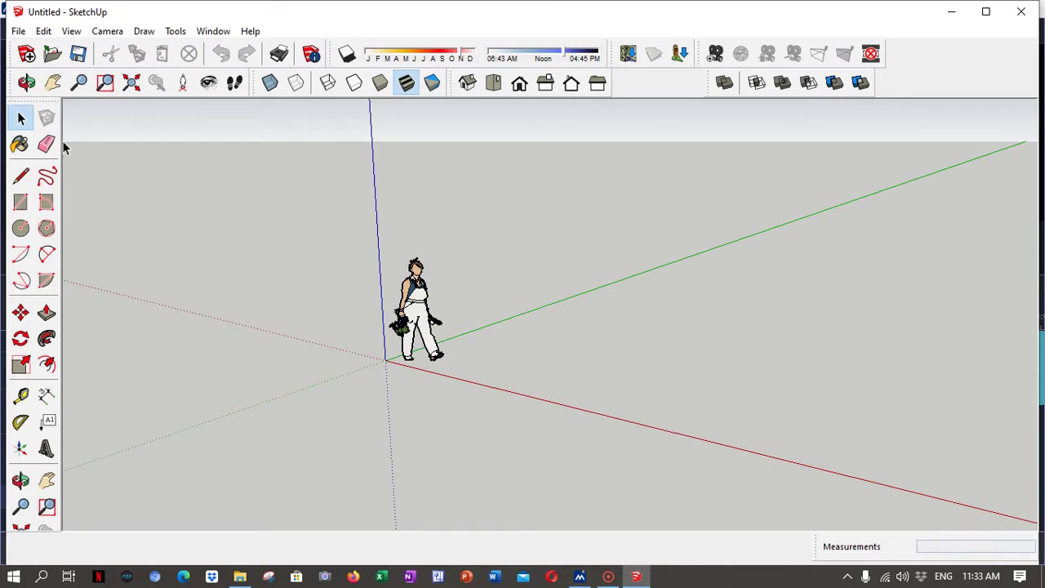
Delete the default human figure standing at the origin.
left_click_drag(346, 233, 492, 392)
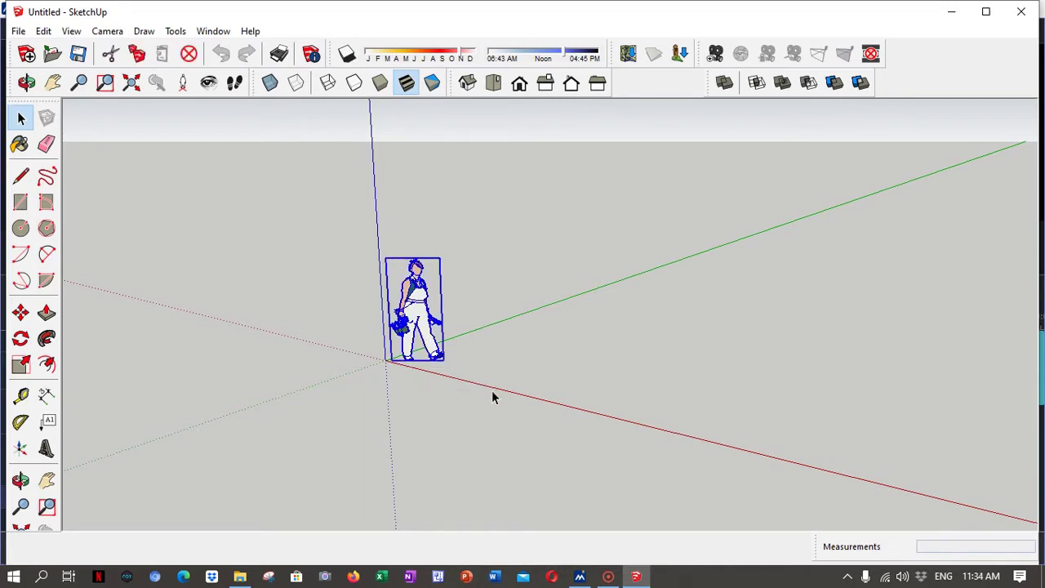
key("Delete")
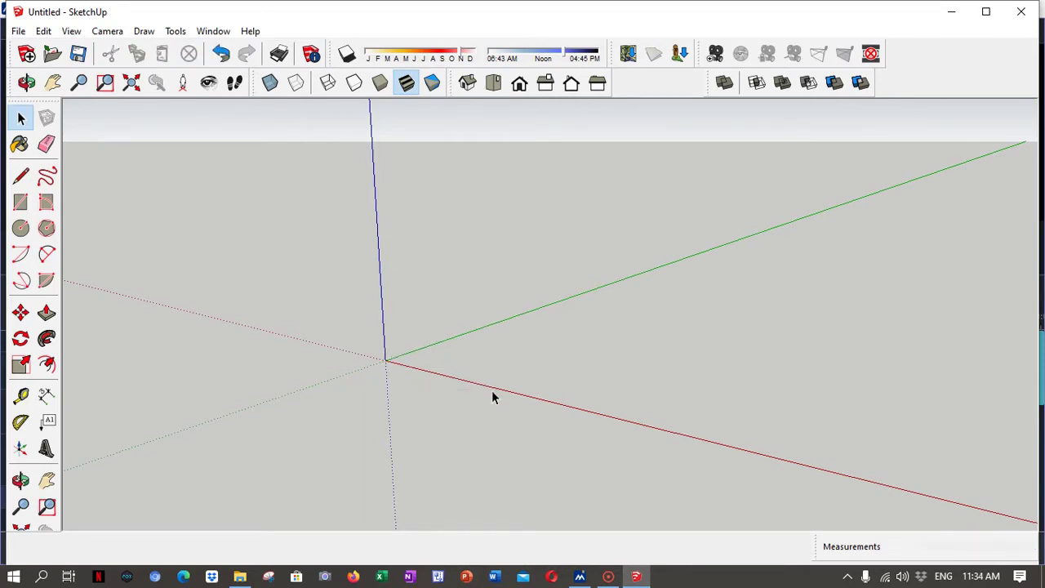
Check the length unit format and the available unit options in the model's information settings.
left_click(213, 33)
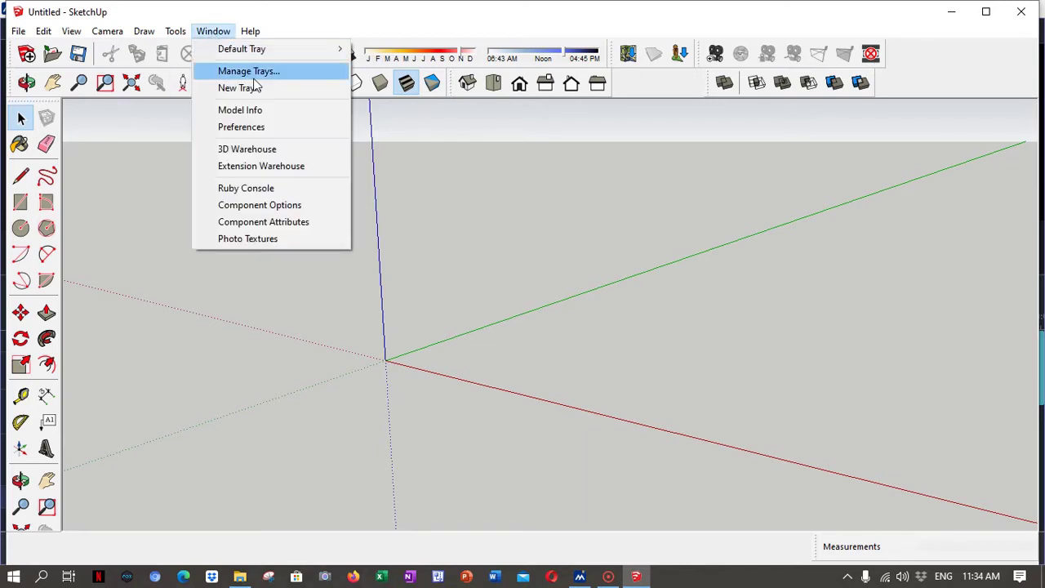
left_click(255, 111)
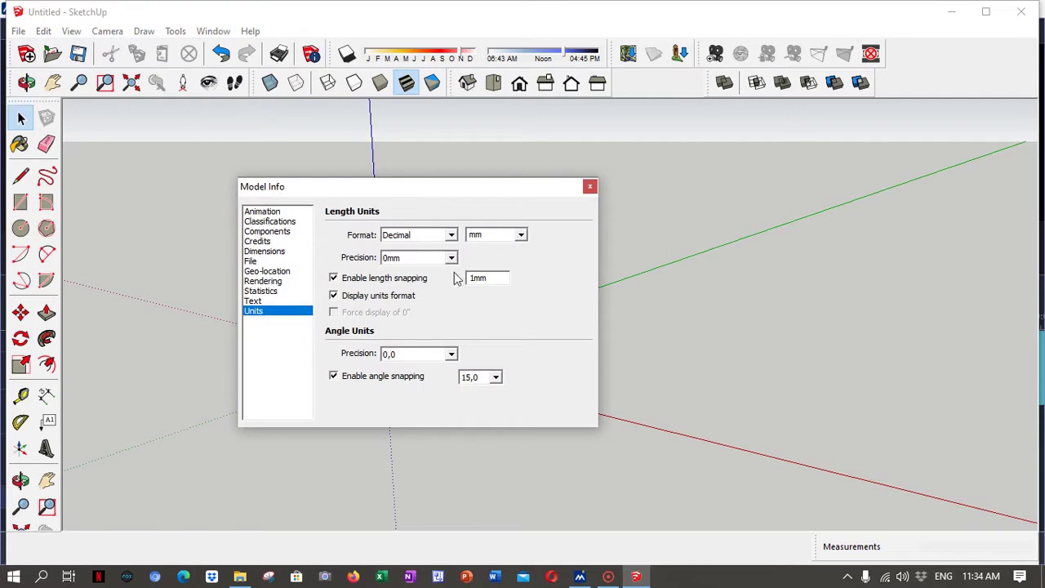
left_click(520, 235)
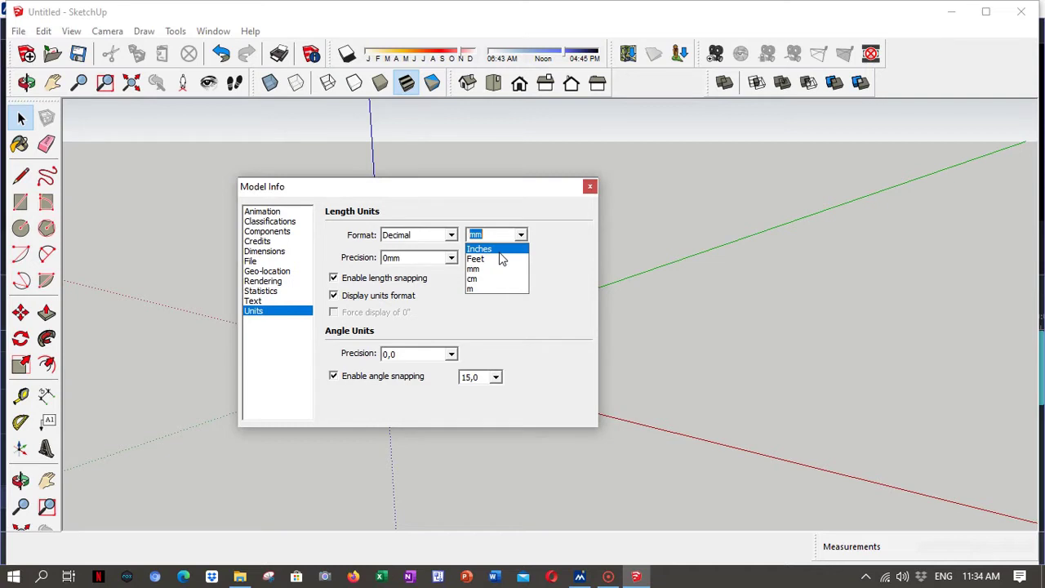
left_click(594, 187)
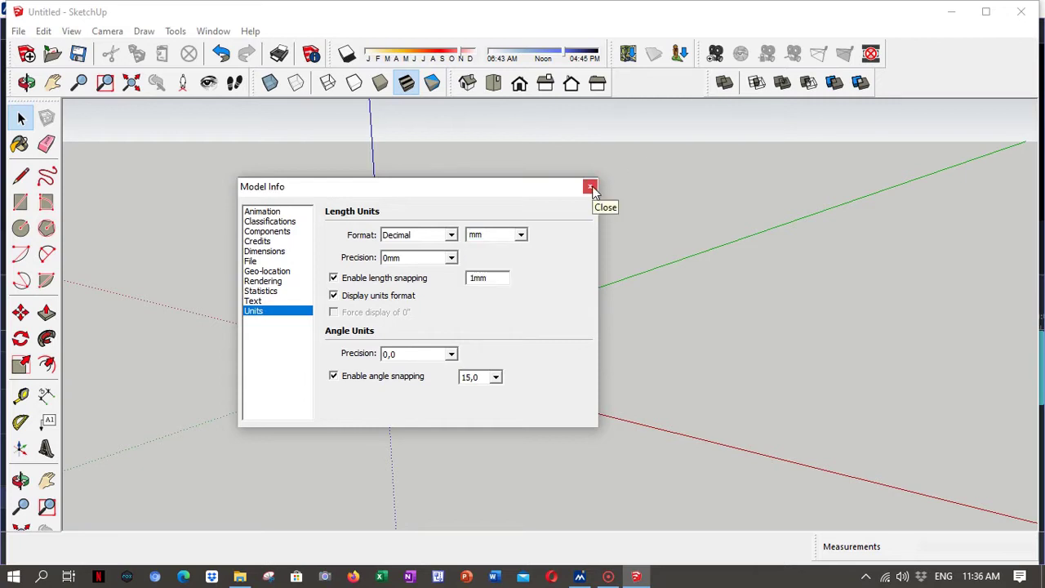
left_click(590, 188)
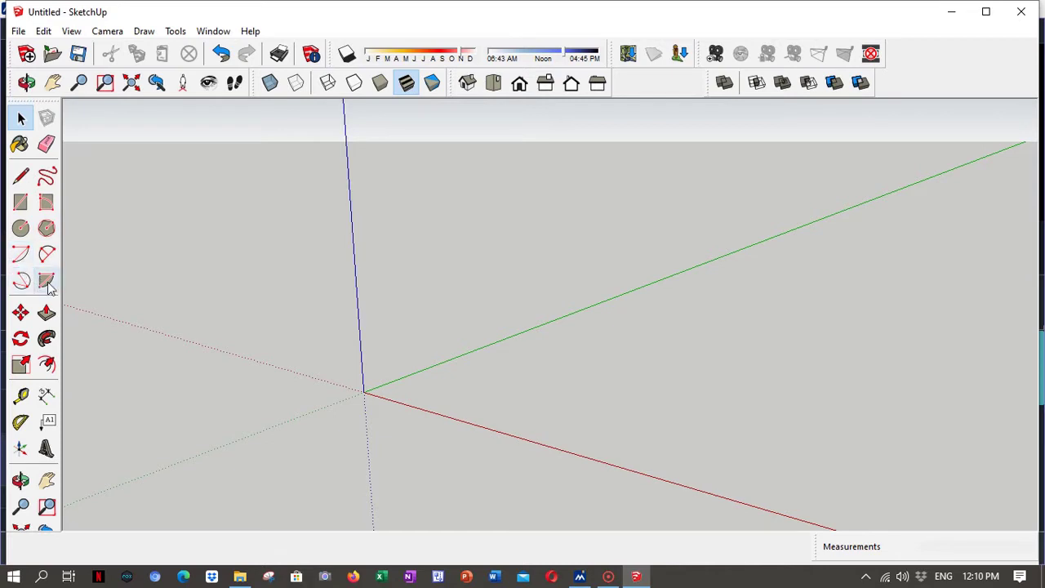
Draw a circle with a 500 mm radius on the ground plane, centred on the origin.
left_click(20, 228)
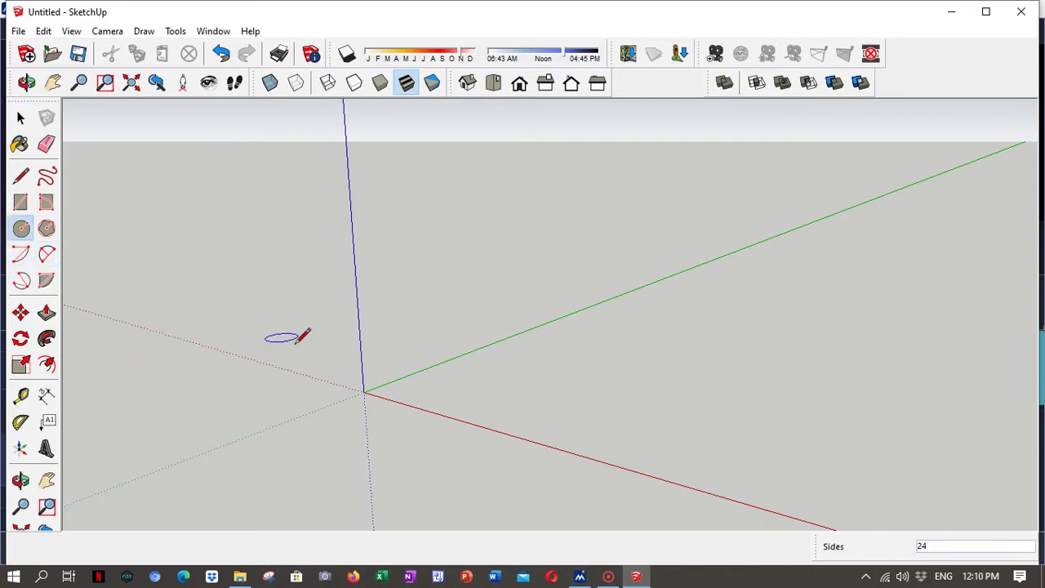
left_click(364, 391)
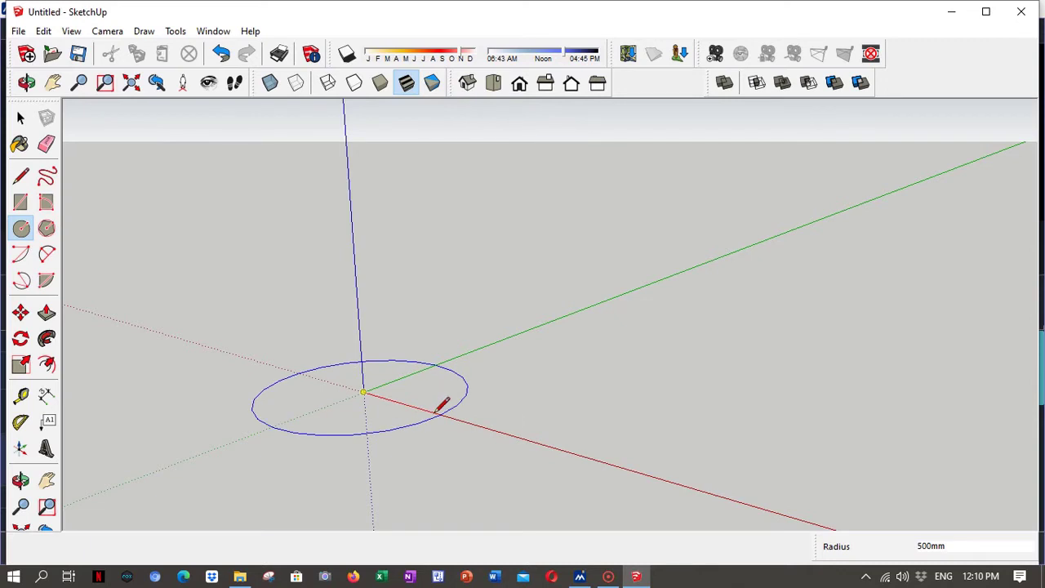
left_click(438, 410)
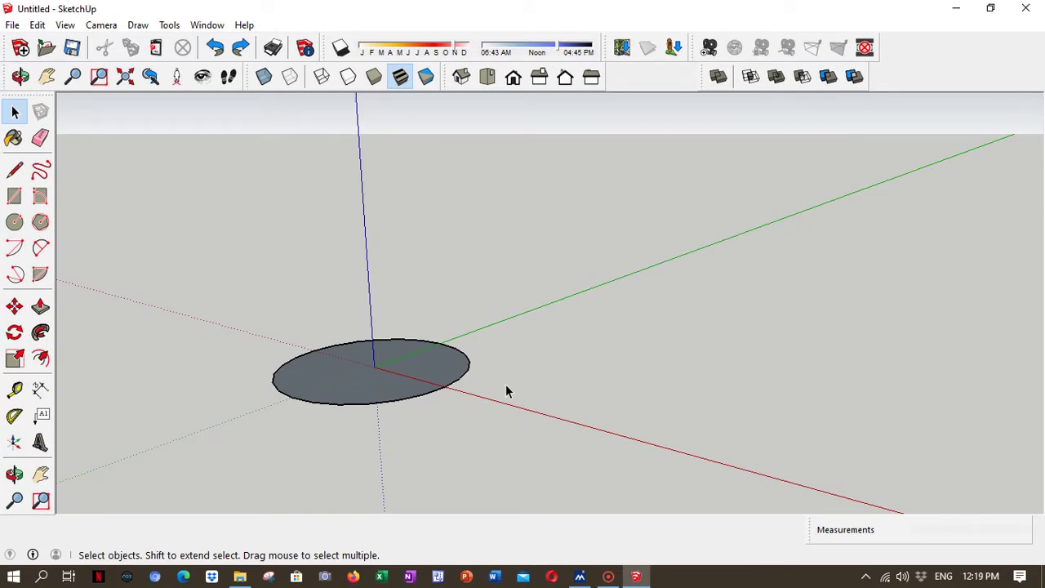
Paste a copy of the whole circle beside the original and undo the paste.
key("ctrl+a")
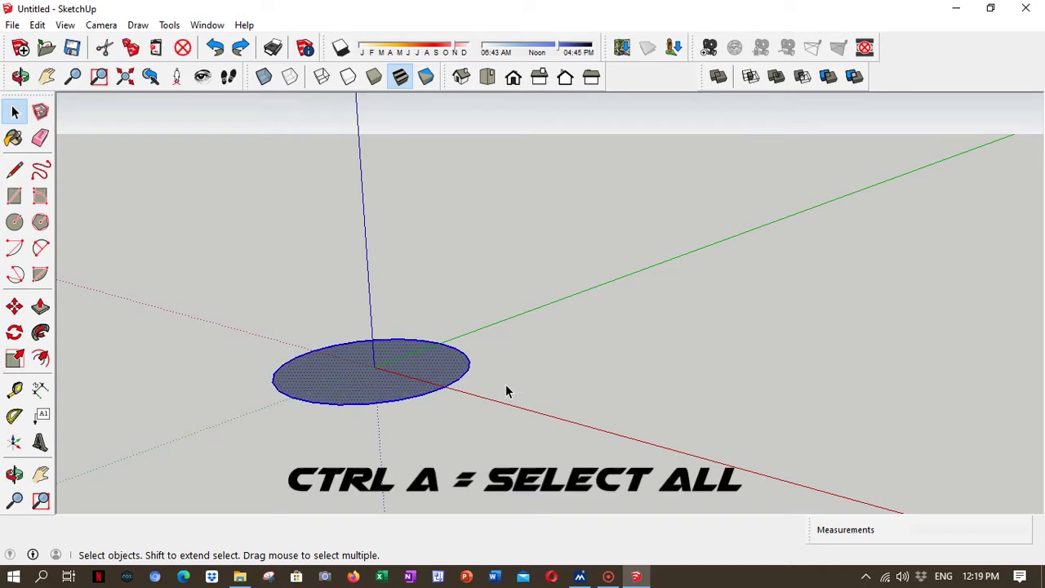
key("ctrl+c")
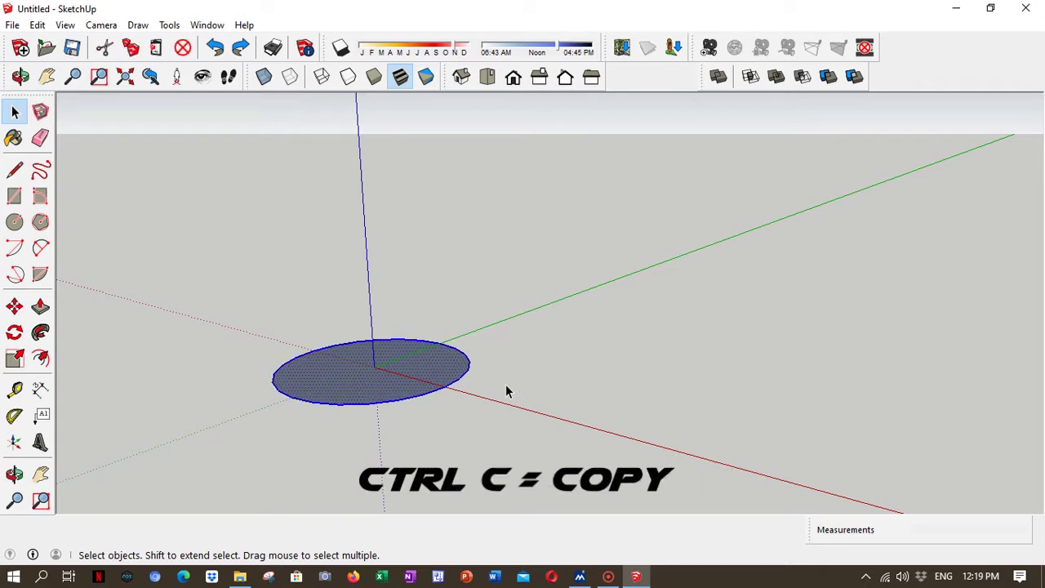
key("ctrl+v")
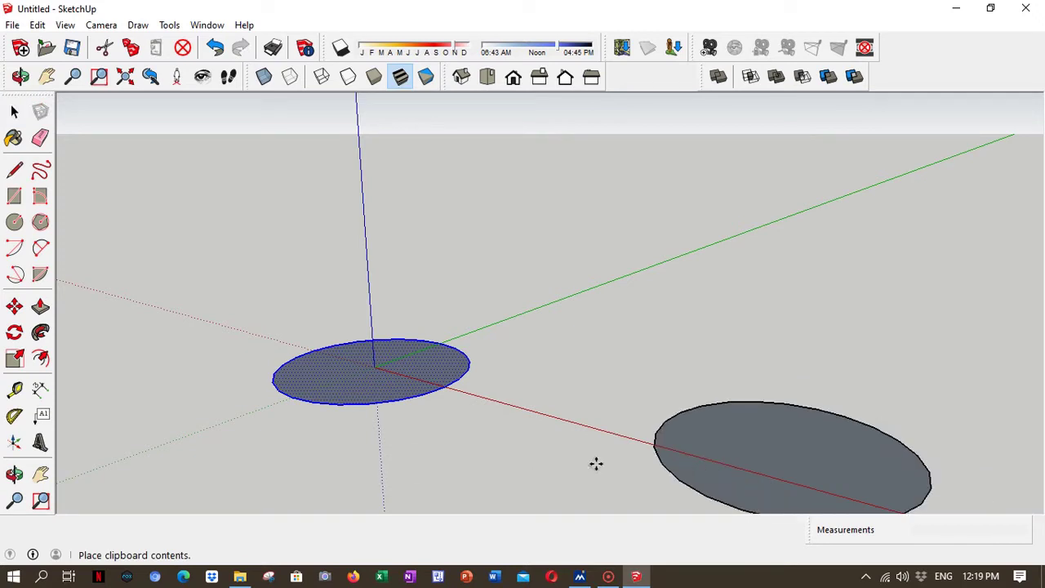
left_click(525, 391)
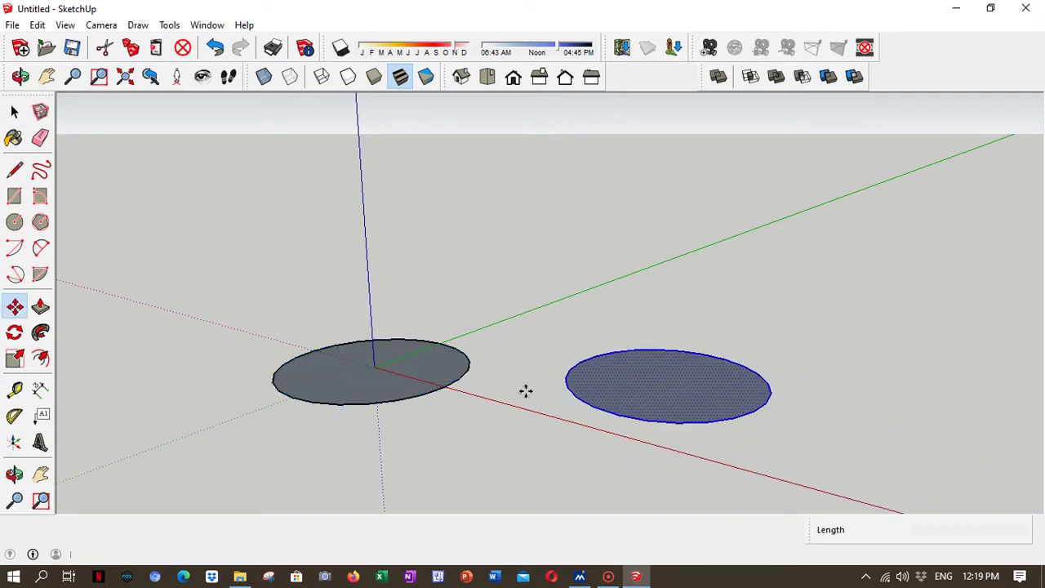
key("ctrl+z")
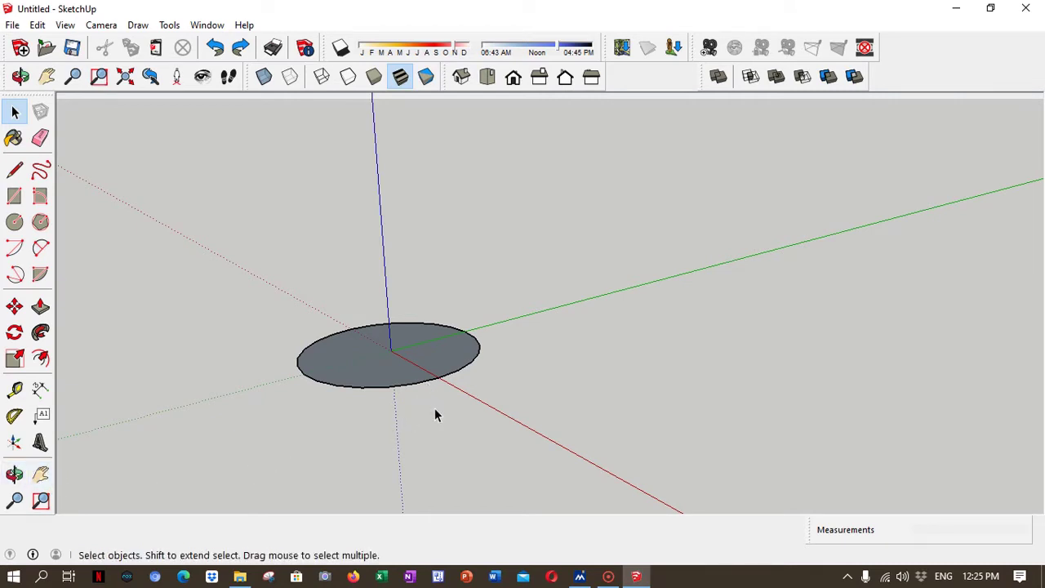
Rotate the whole circle 90 degrees about the red axis at the origin so that it stands upright.
middle_click_drag(435, 414, 294, 342)
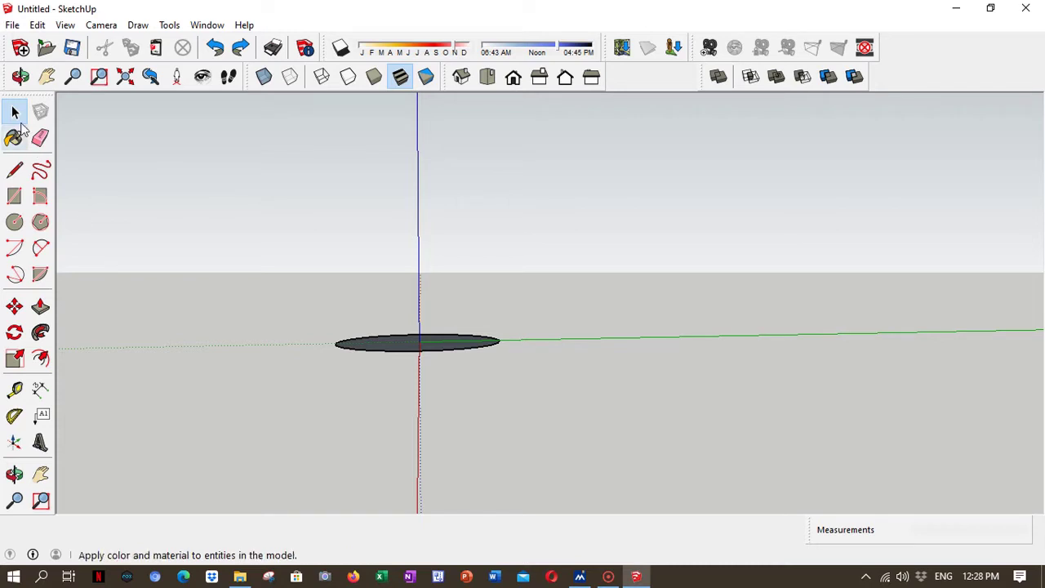
left_click_drag(290, 284, 585, 447)
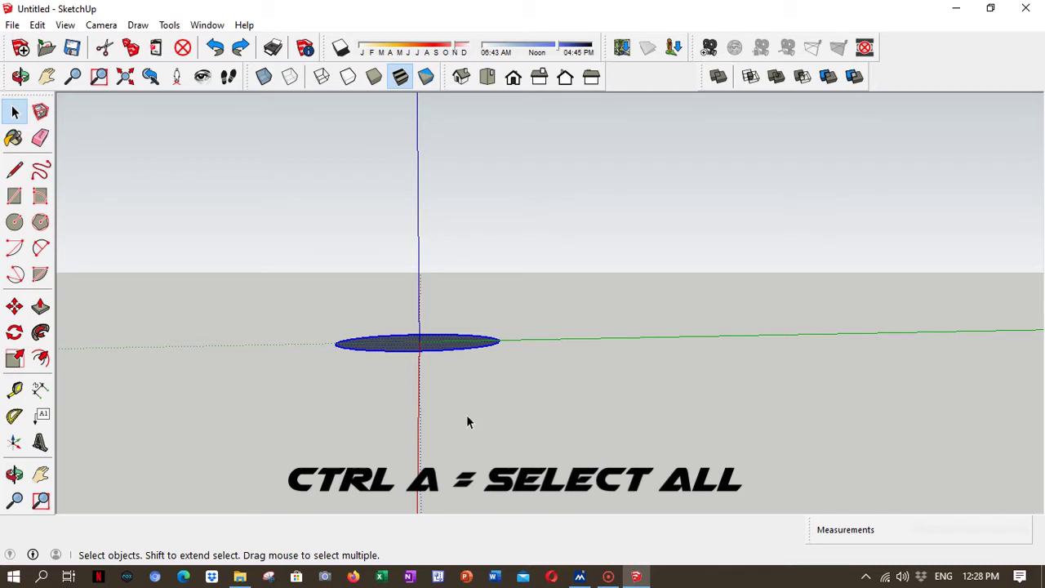
left_click(15, 333)
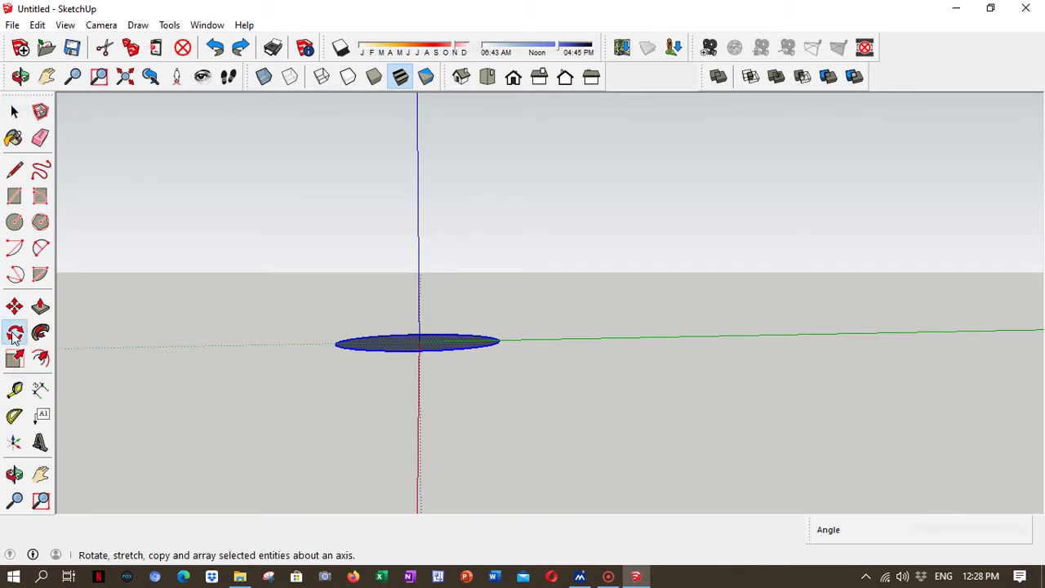
left_click(418, 338)
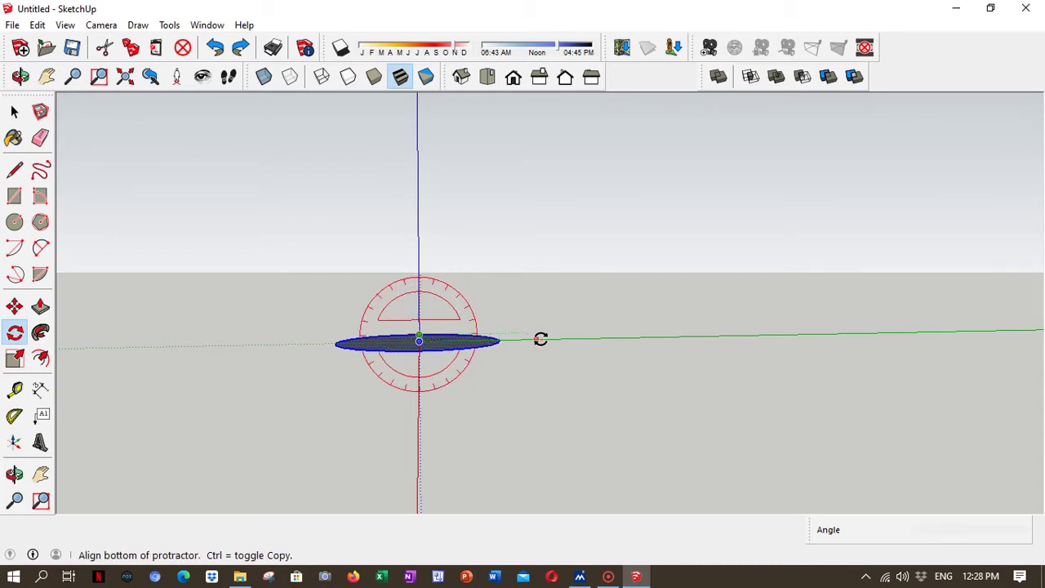
left_click(620, 338)
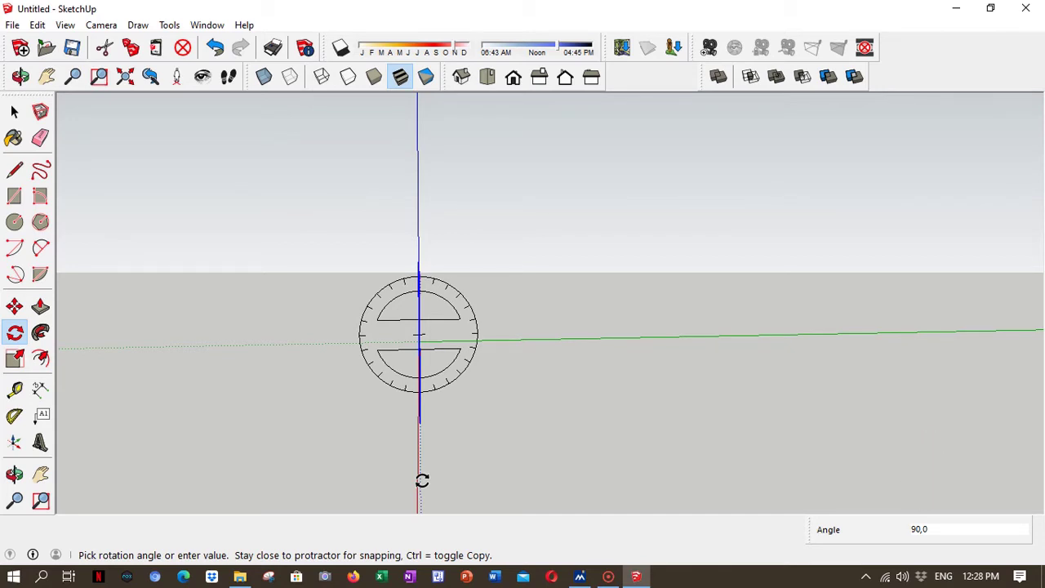
middle_click_drag(513, 422, 361, 436)
left_click(15, 335)
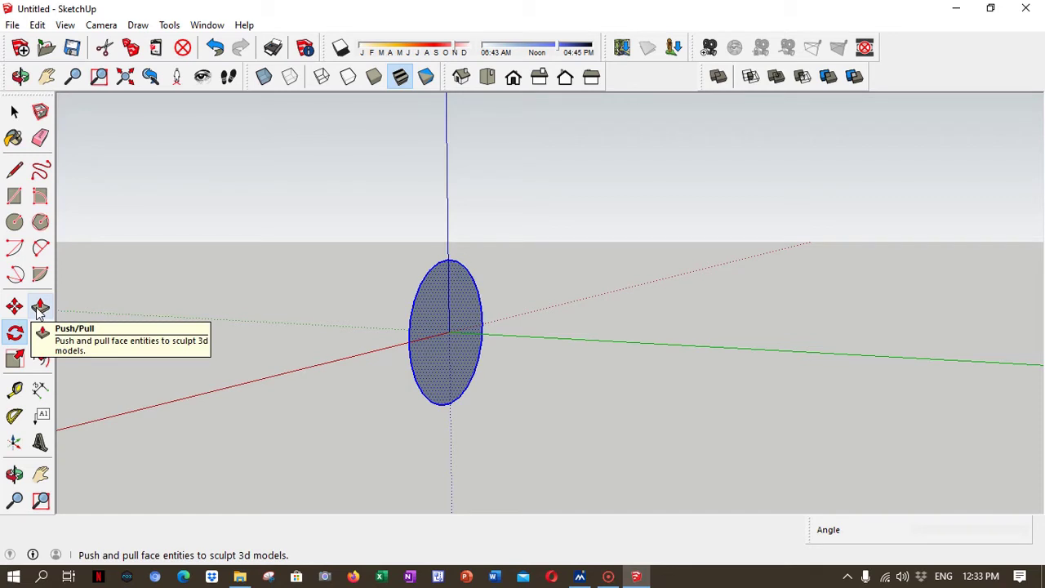
Push/Pull the upright circle face 2000 mm along the green axis to form a horizontal cylinder.
left_click(39, 310)
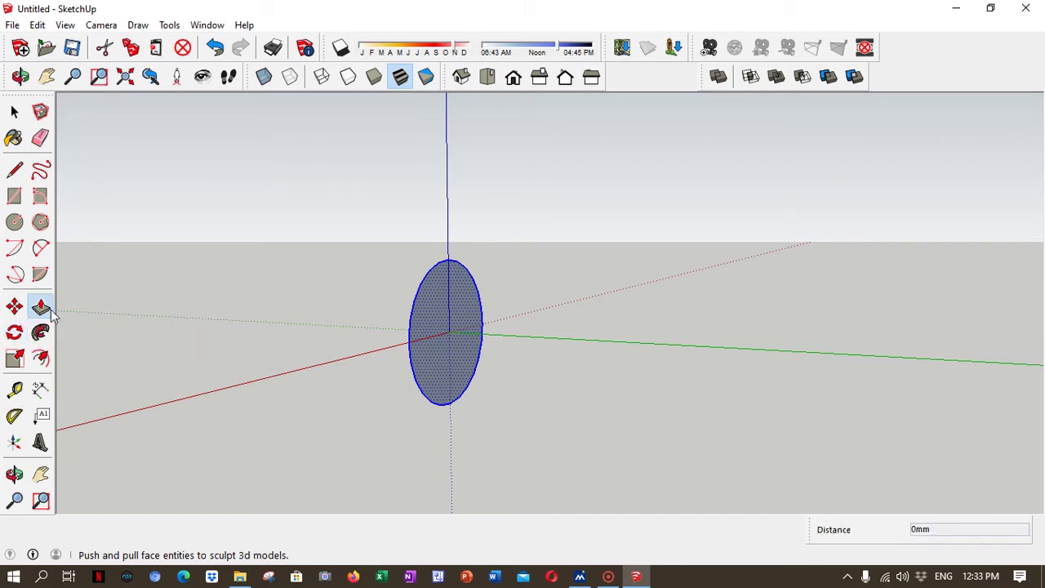
left_click(448, 341)
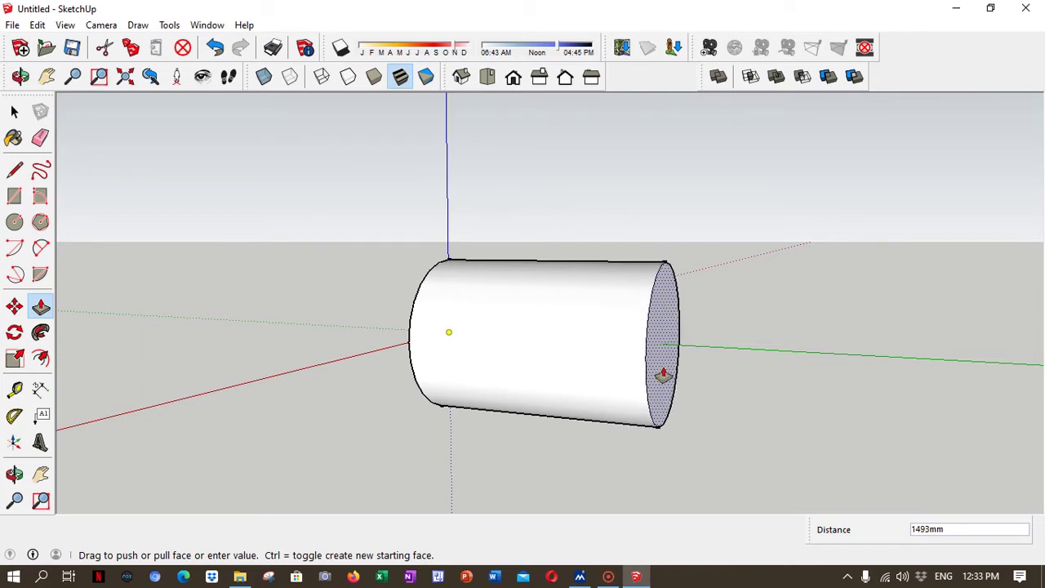
key("Tab")
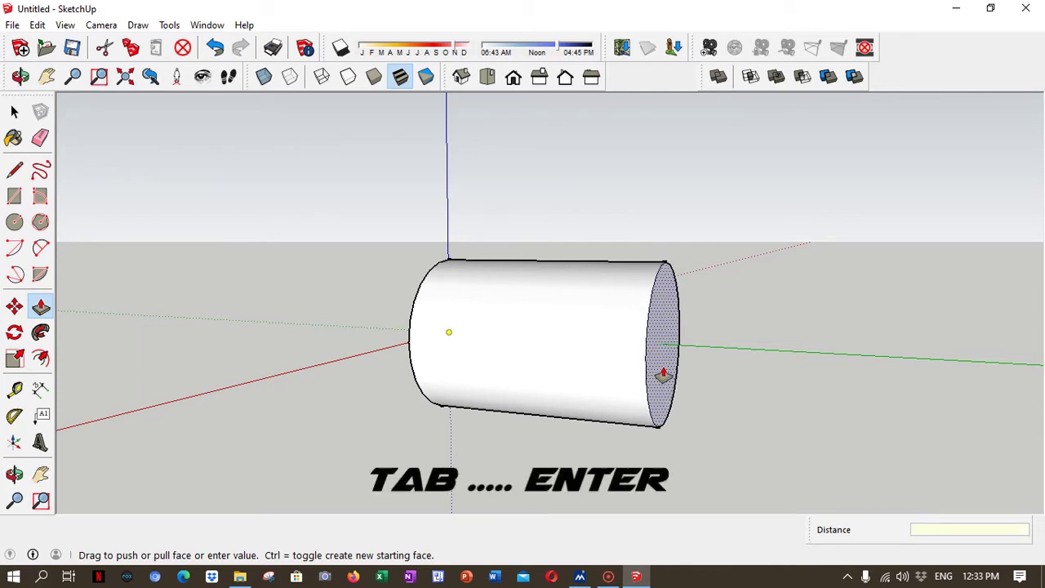
type("2000")
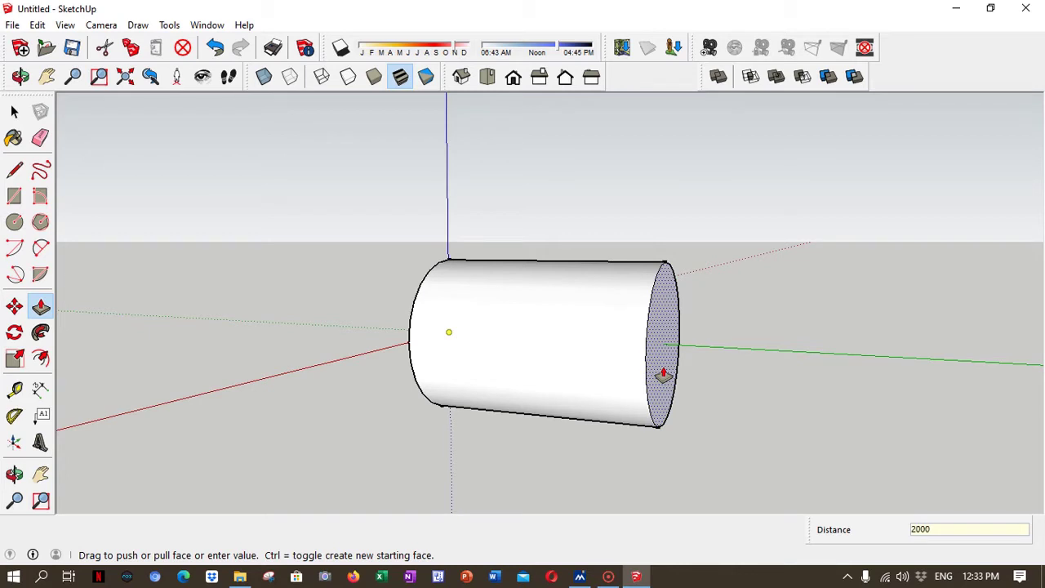
key("Return")
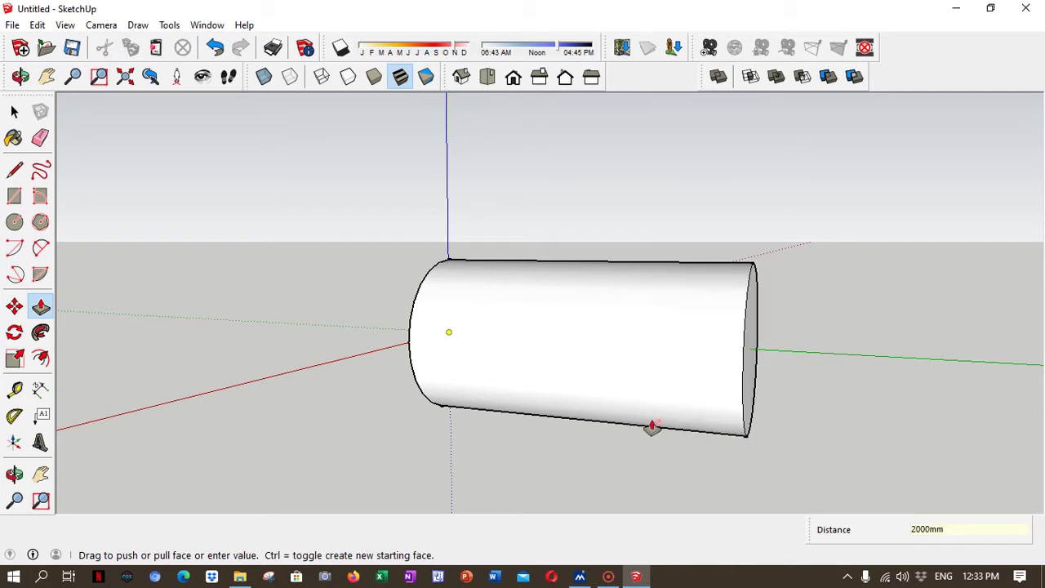
Offset the edge of the cylinder's front end face slightly inward to outline a thin wall ring.
middle_click_drag(807, 449, 635, 434)
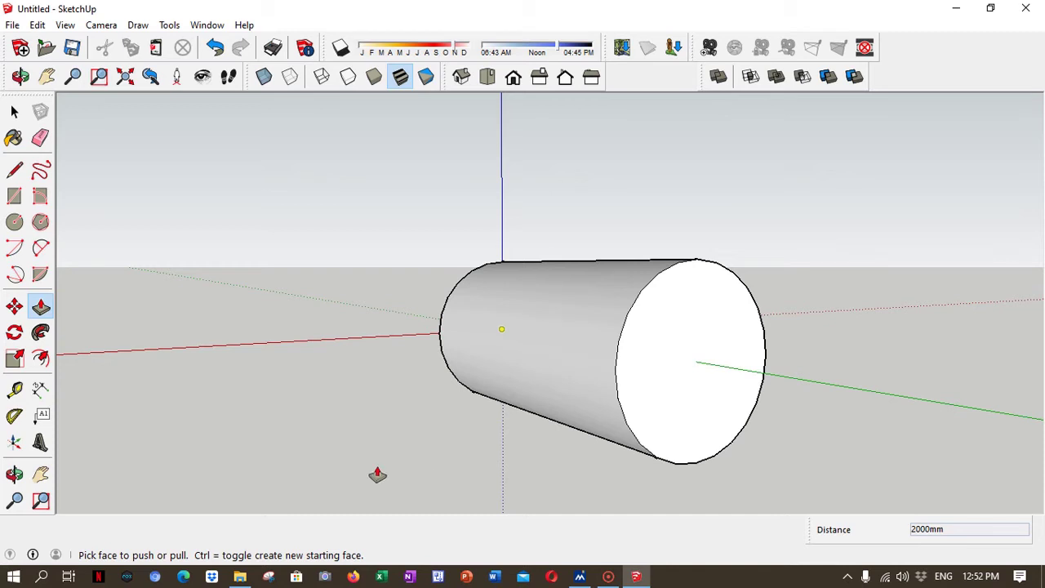
left_click(42, 359)
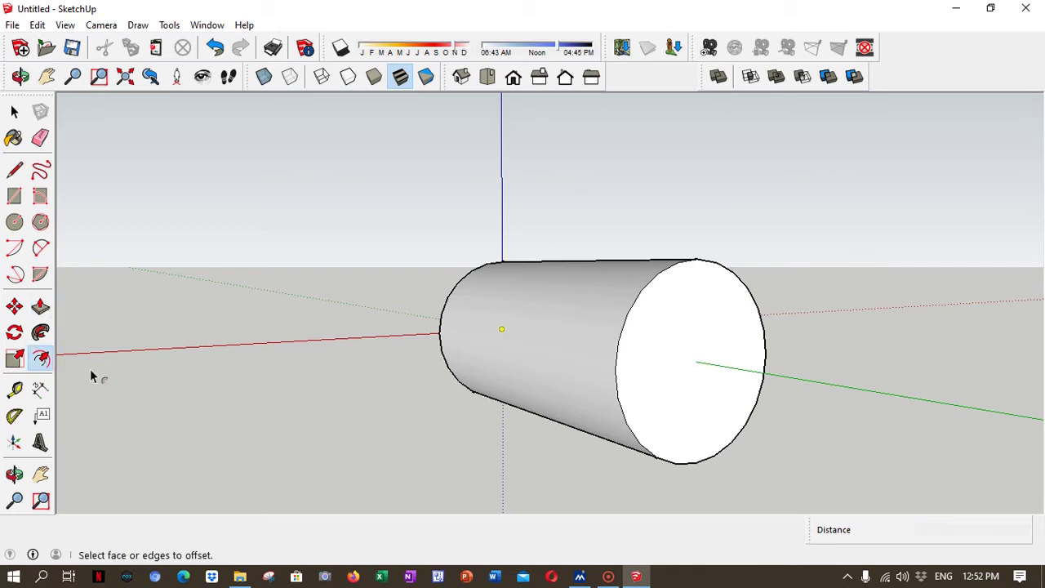
left_click(687, 263)
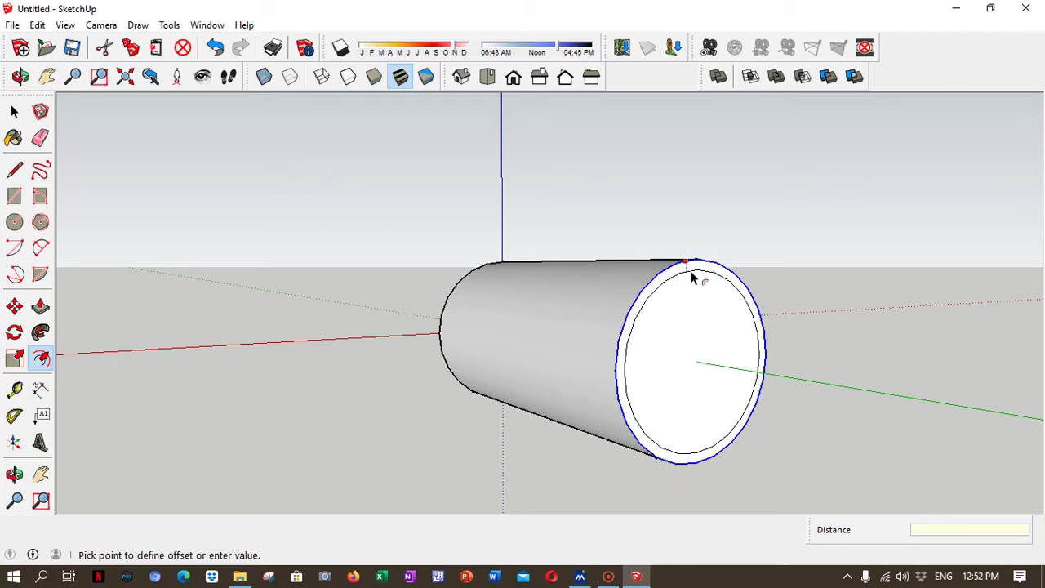
key("Return")
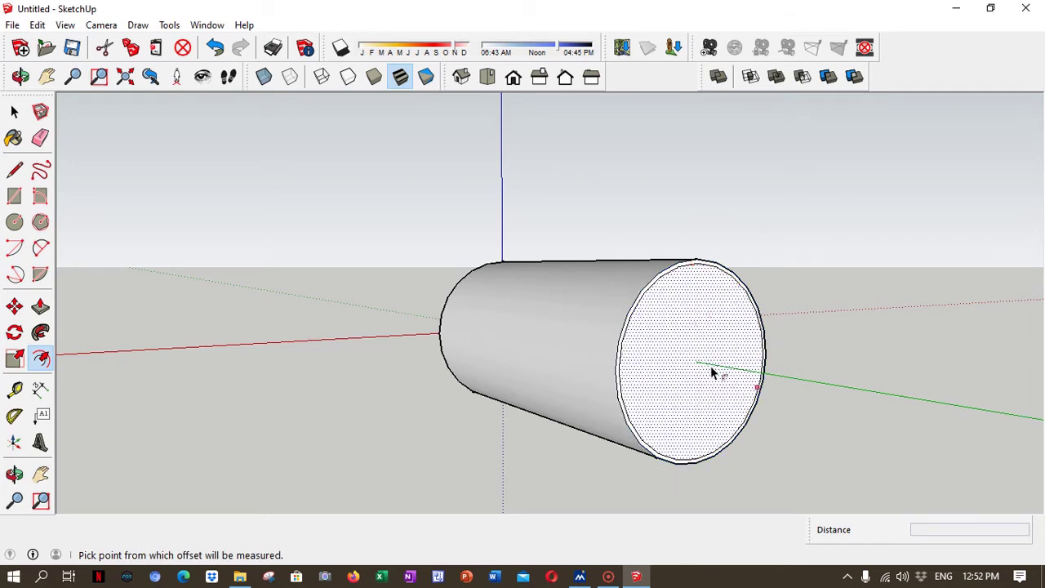
Push/Pull the inner end face back through the cylinder's full length to hollow it into an open tube.
key("Escape")
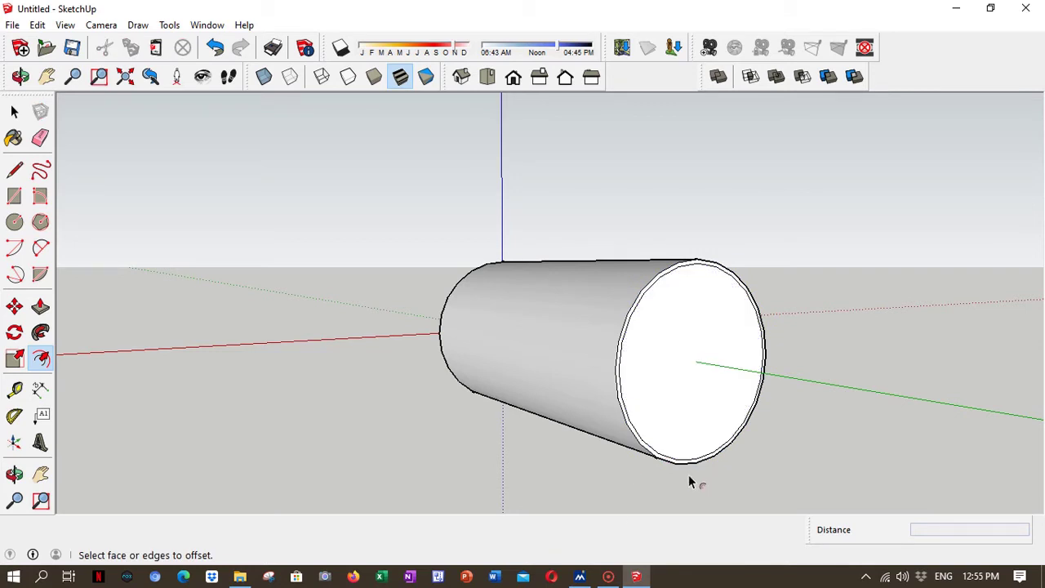
left_click(41, 307)
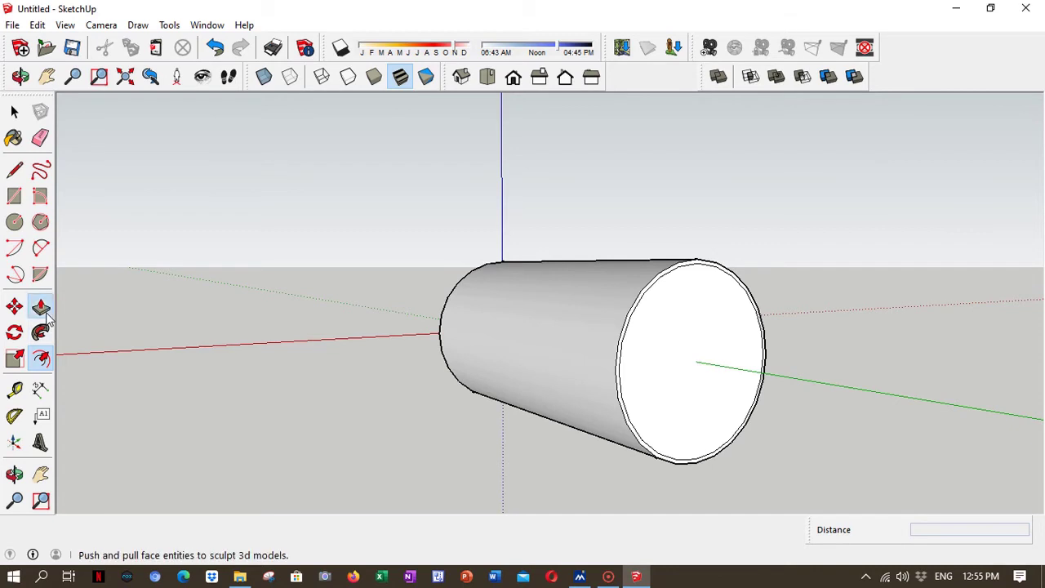
left_click(683, 381)
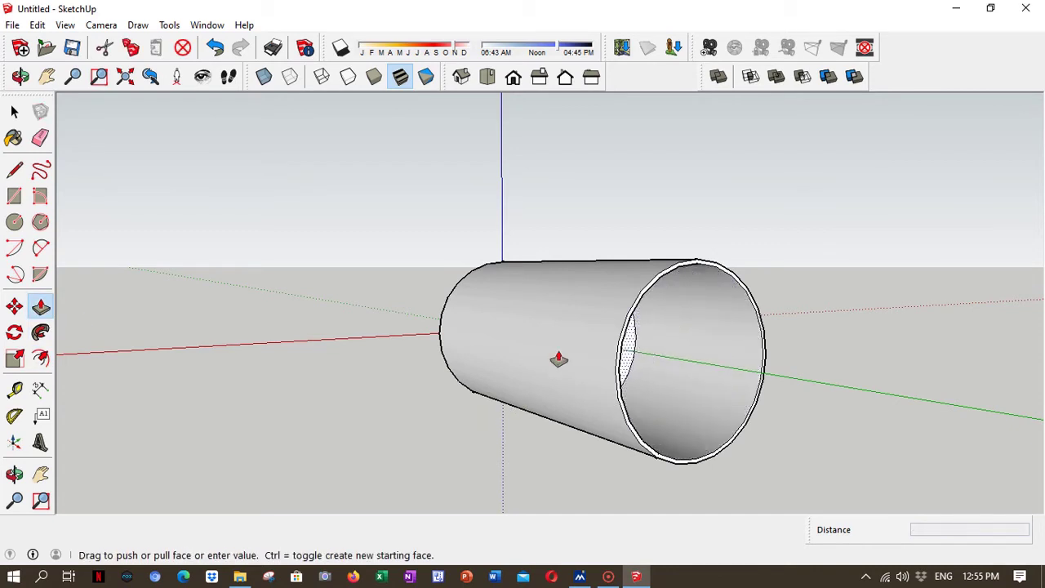
left_click(446, 367)
middle_click_drag(576, 462, 553, 478)
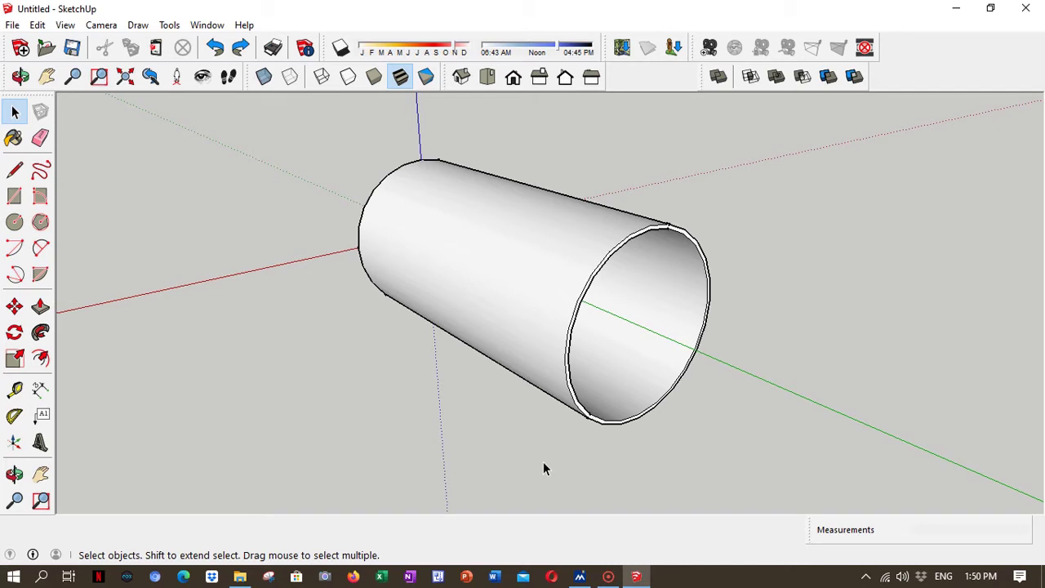
Paint the tube's outer surface with the Metal Rusted material from the Metal collection.
left_click(15, 138)
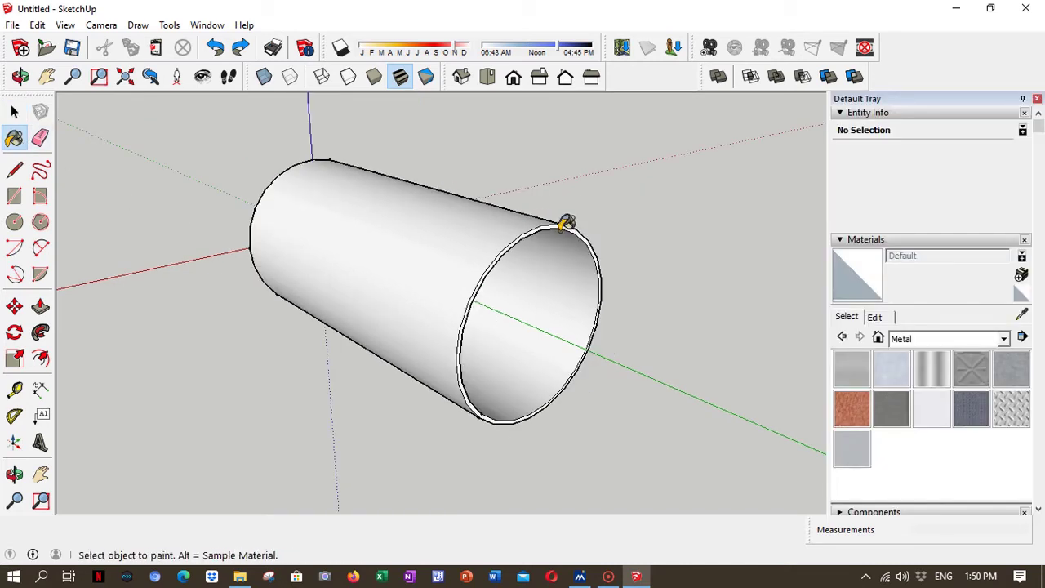
left_click(1003, 338)
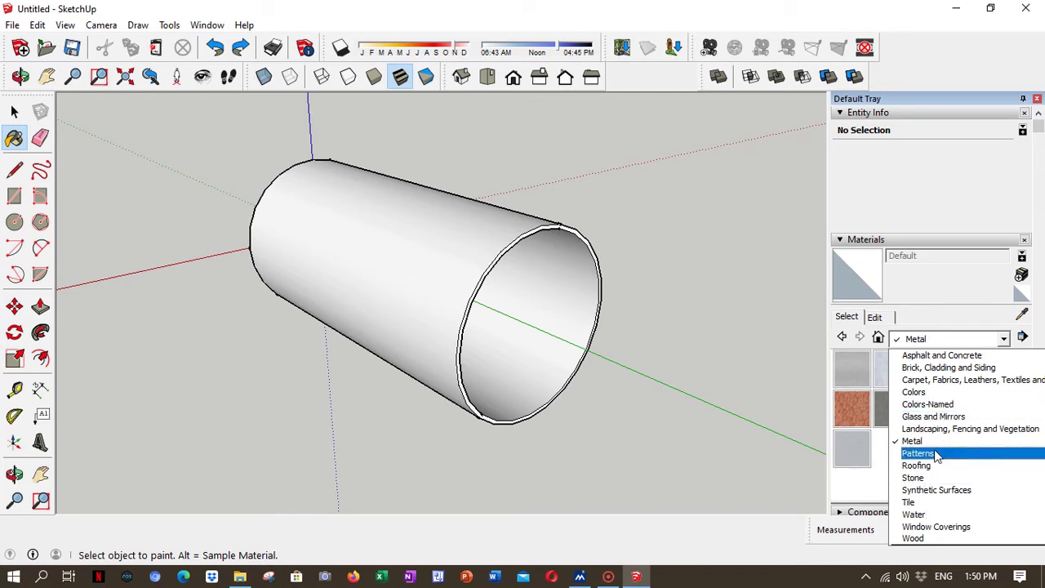
left_click(913, 440)
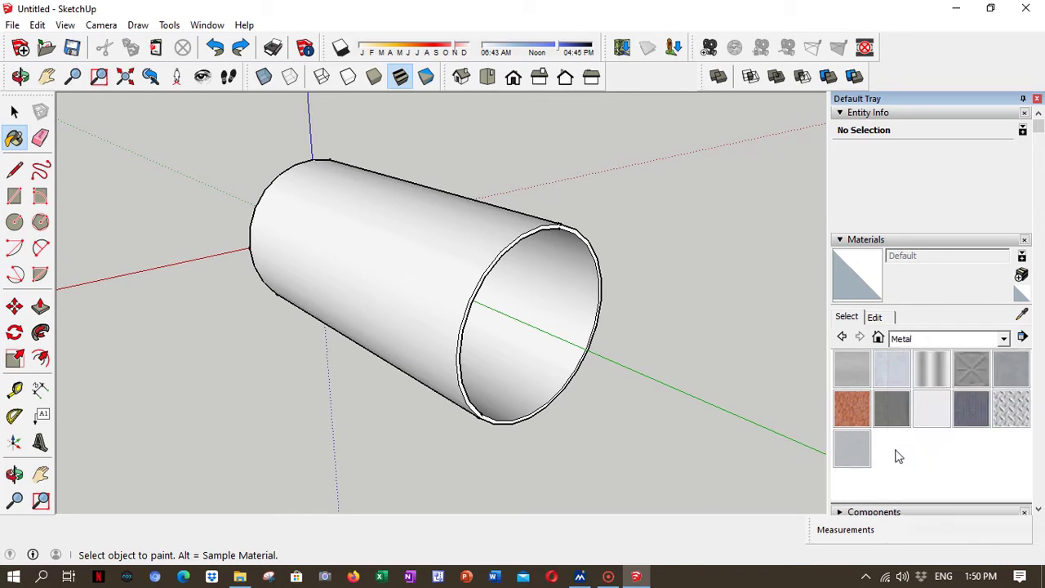
left_click(852, 409)
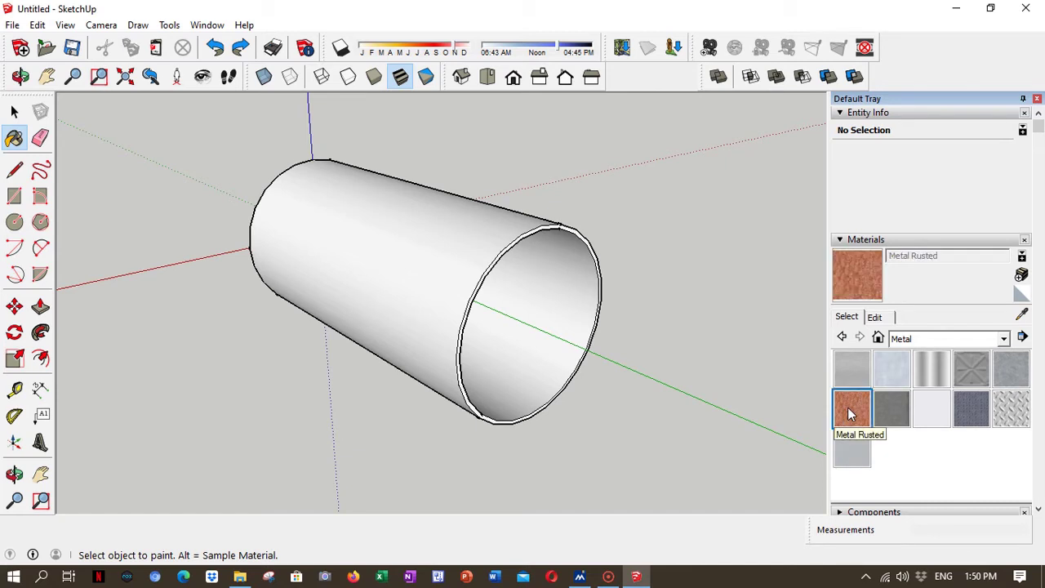
left_click(463, 254)
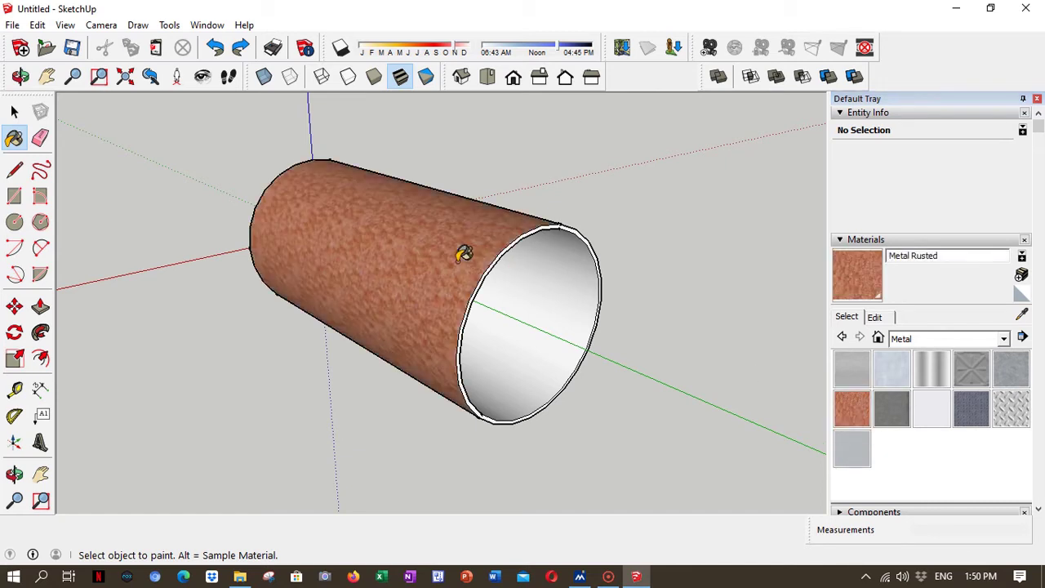
Try Aluminum on the tube's inner surface and replace it with the Metal Seamed material.
left_click(852, 368)
left_click(565, 323)
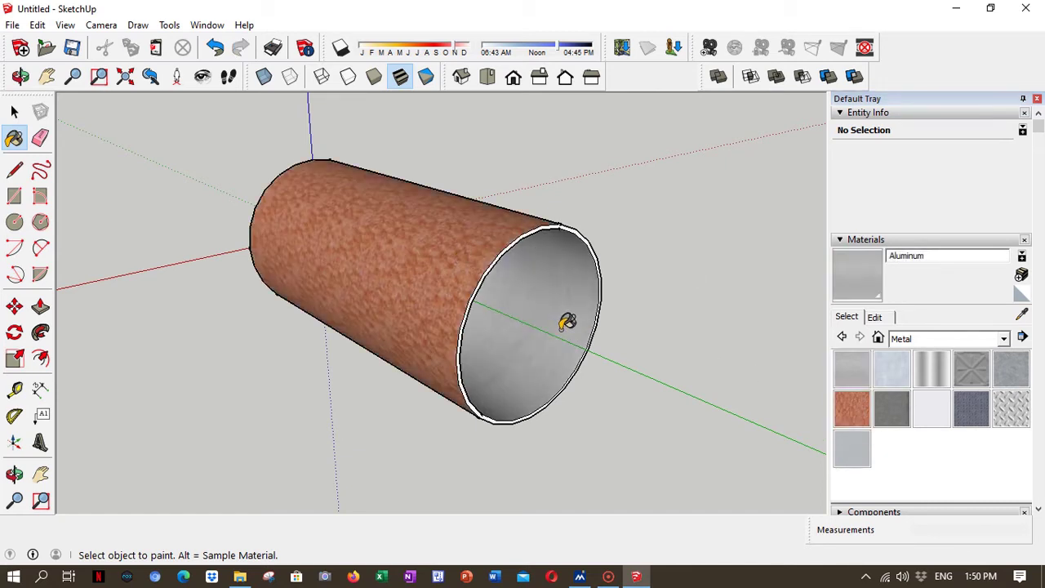
left_click(891, 409)
left_click(560, 338)
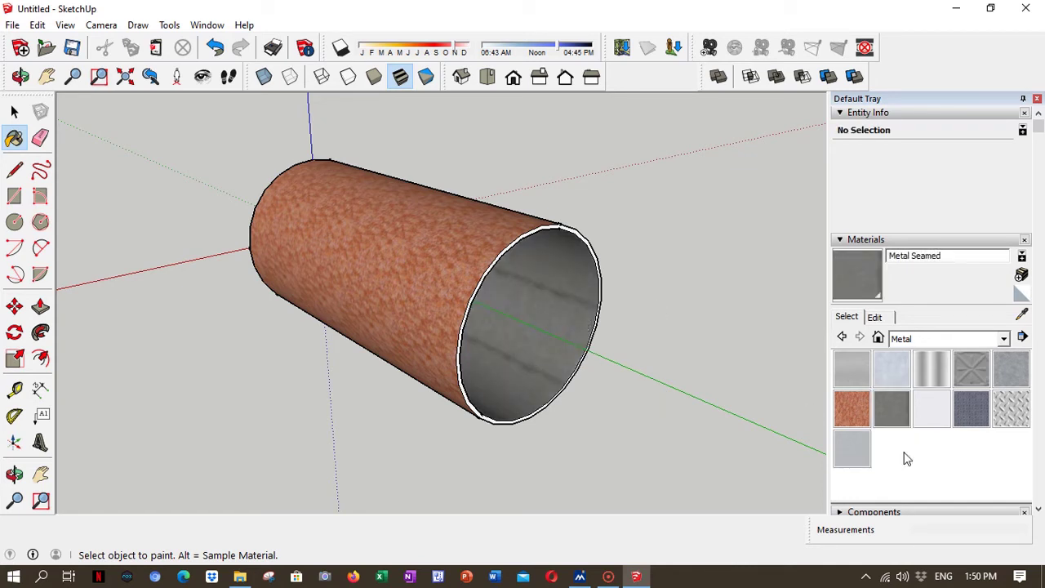
Examine the texture image settings for creating a new material, cancel without creating it, and close the materials tray.
left_click(1021, 276)
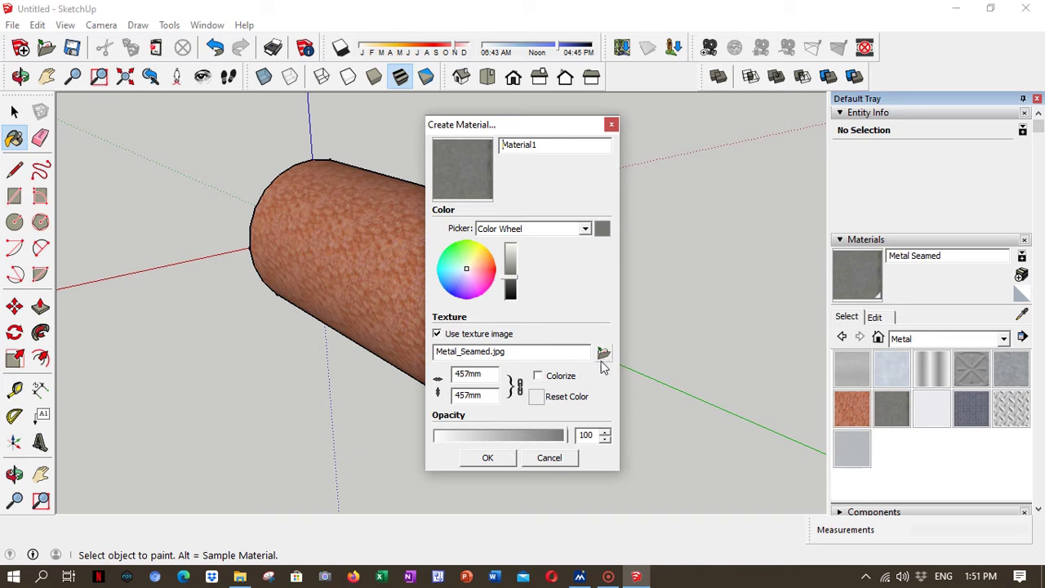
left_click(548, 457)
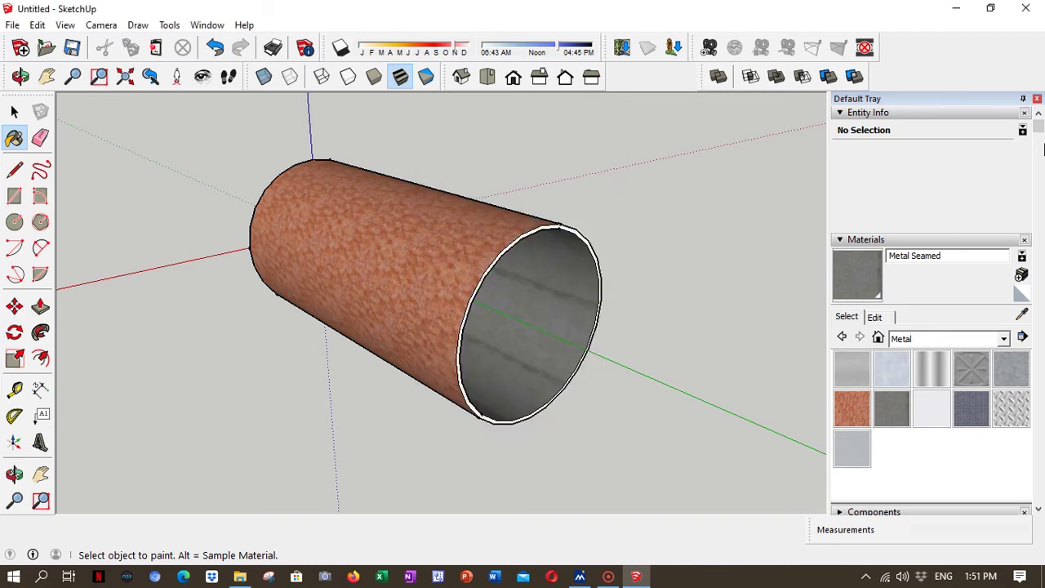
left_click(1037, 99)
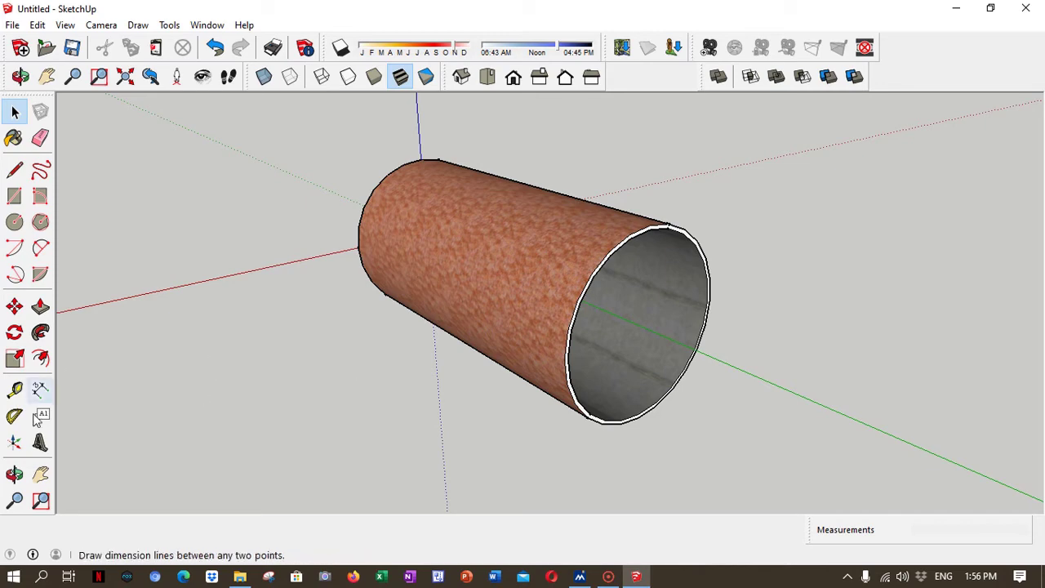
Hide the model axes so that only the painted tube is displayed.
left_click(14, 474)
left_click_drag(367, 411, 676, 451)
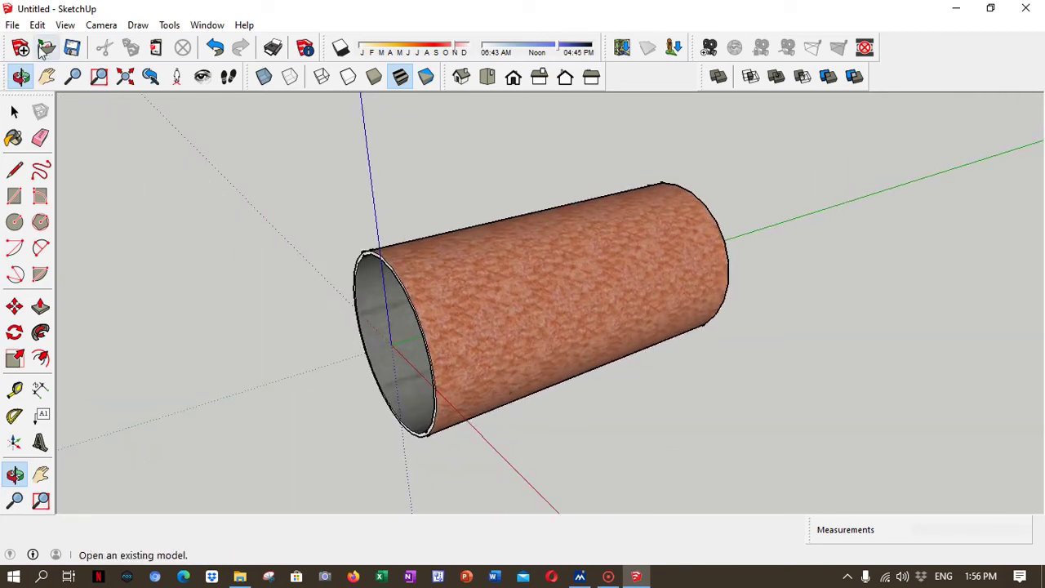
left_click(65, 25)
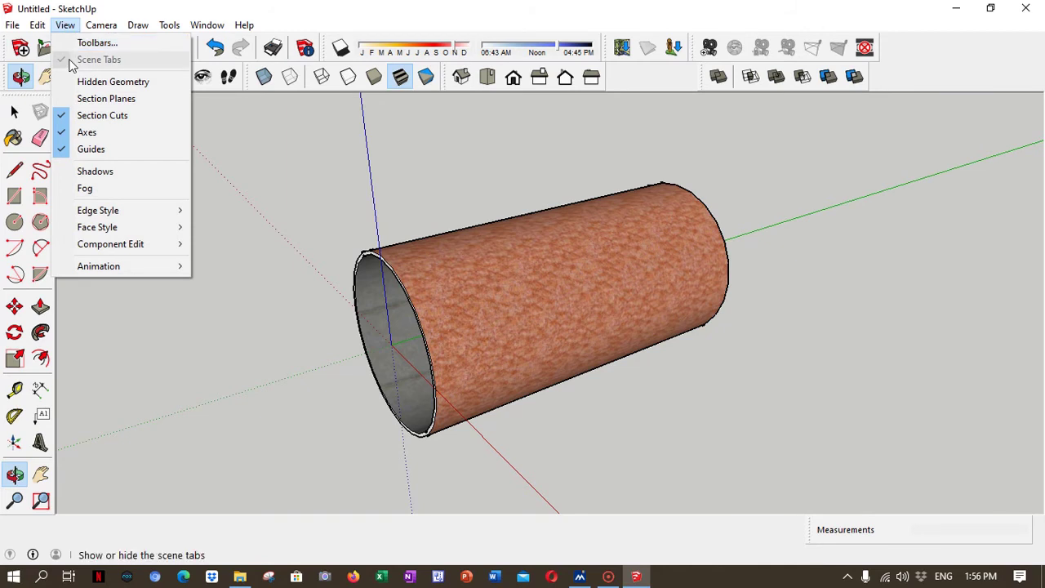
left_click(65, 133)
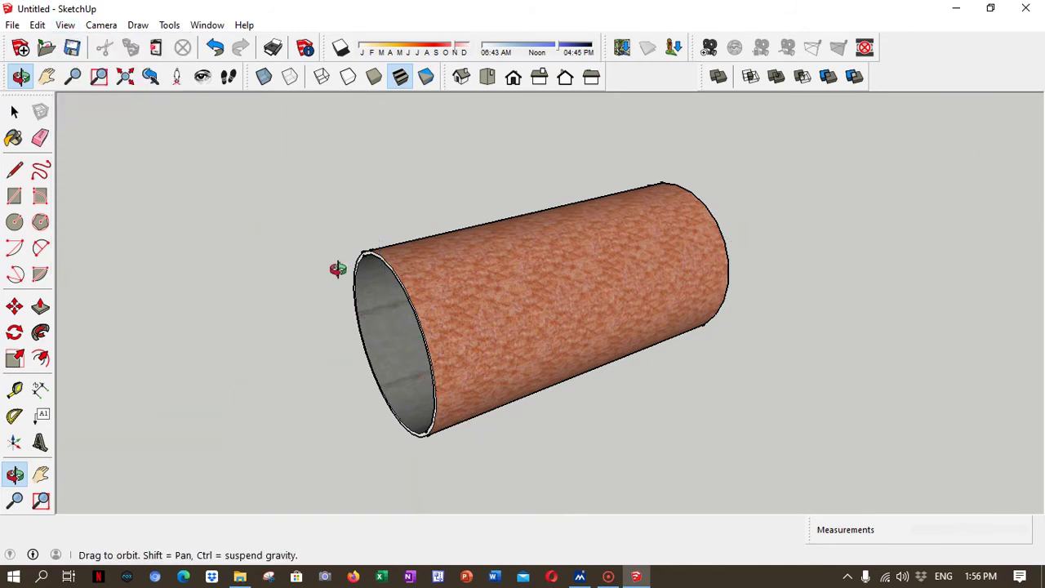
middle_click_drag(653, 435, 609, 448)
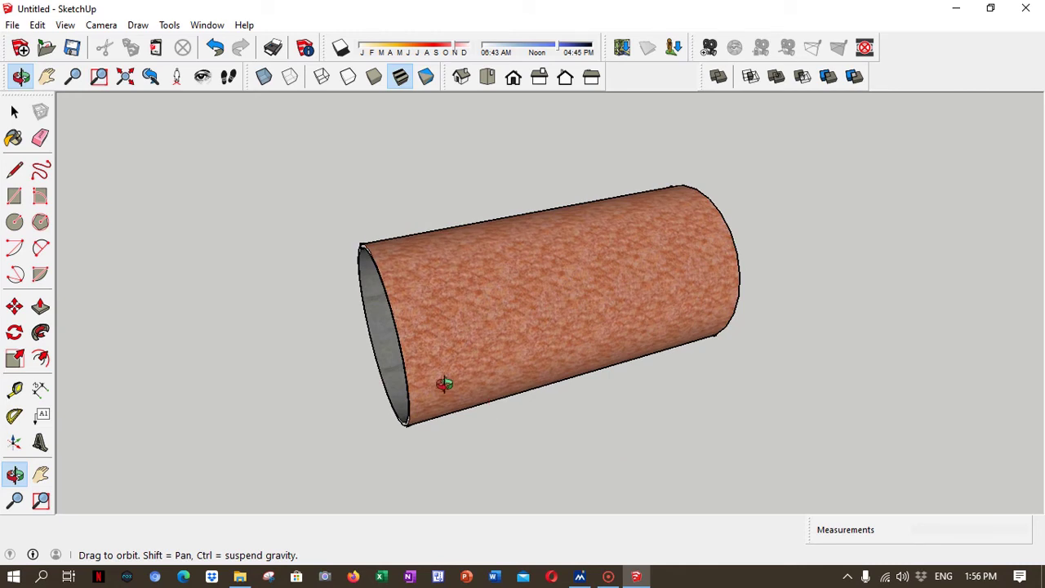
Examine the file formats offered for exporting the 3D model and cancel the export.
left_click(12, 25)
mouse_move(57, 264)
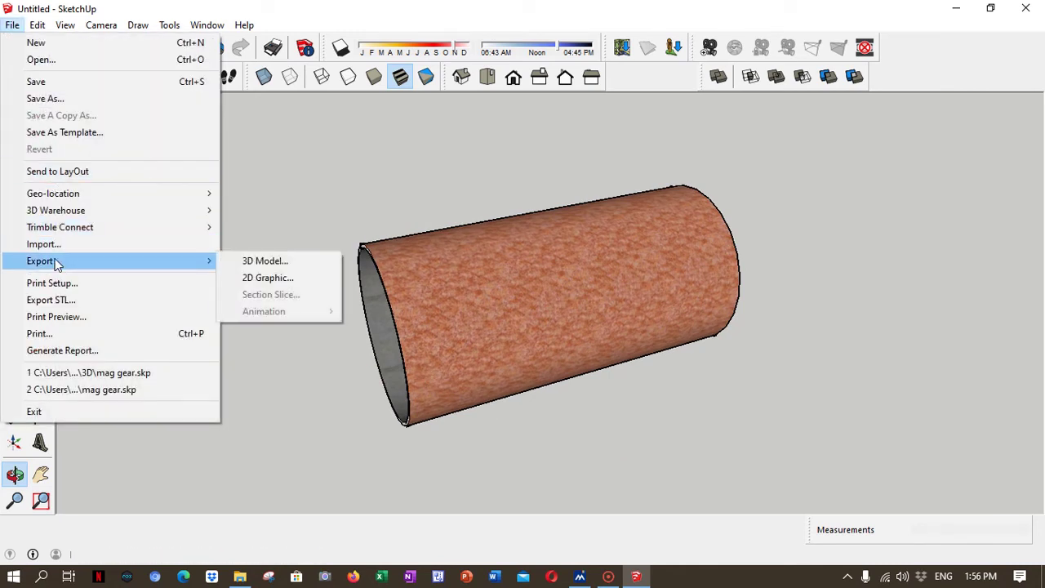
left_click(270, 263)
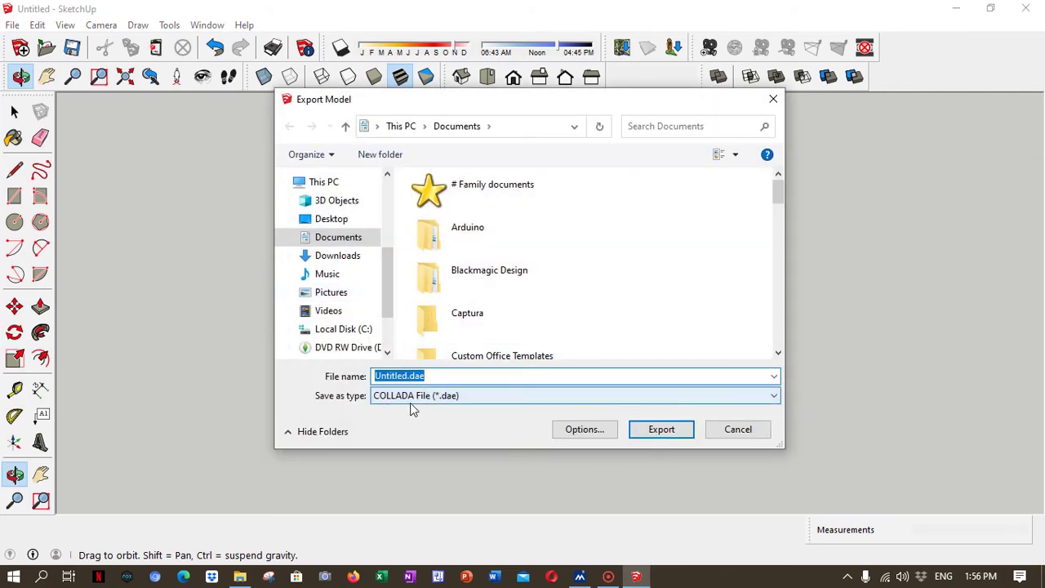
left_click(501, 400)
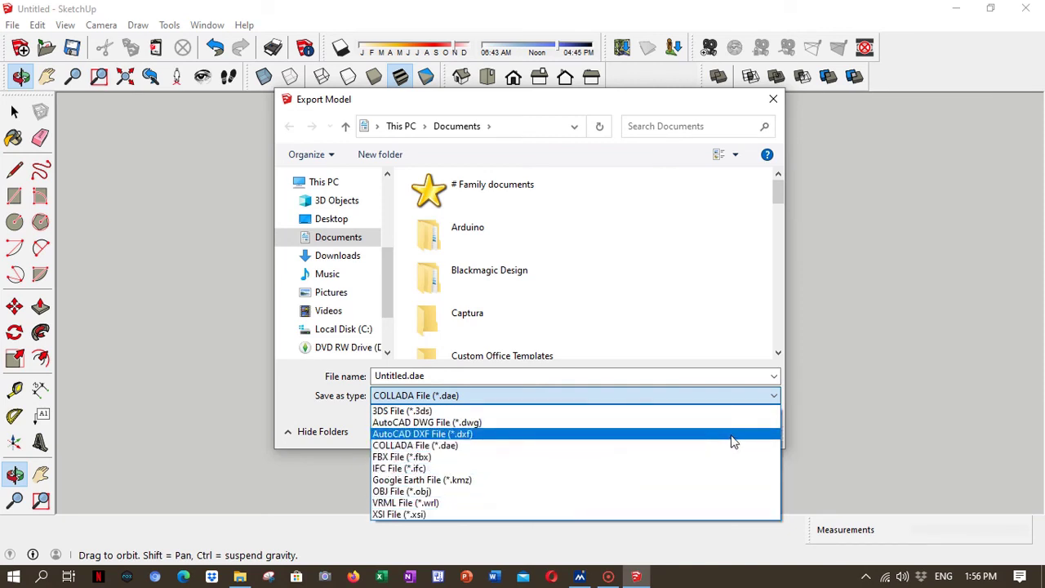
left_click(776, 398)
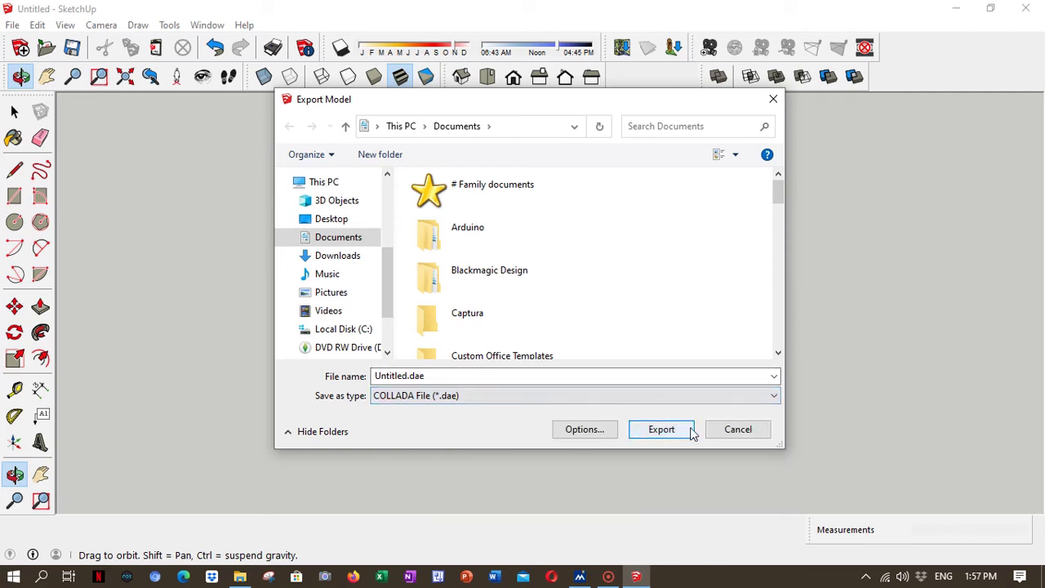
left_click(739, 430)
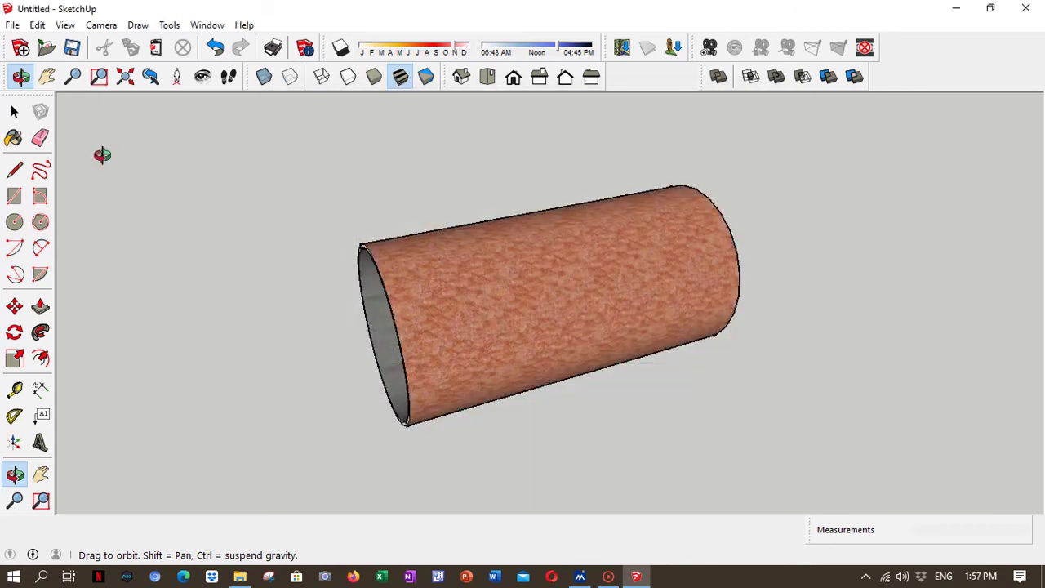
Examine the file formats offered for exporting a 2D graphic and cancel the export.
left_click(12, 25)
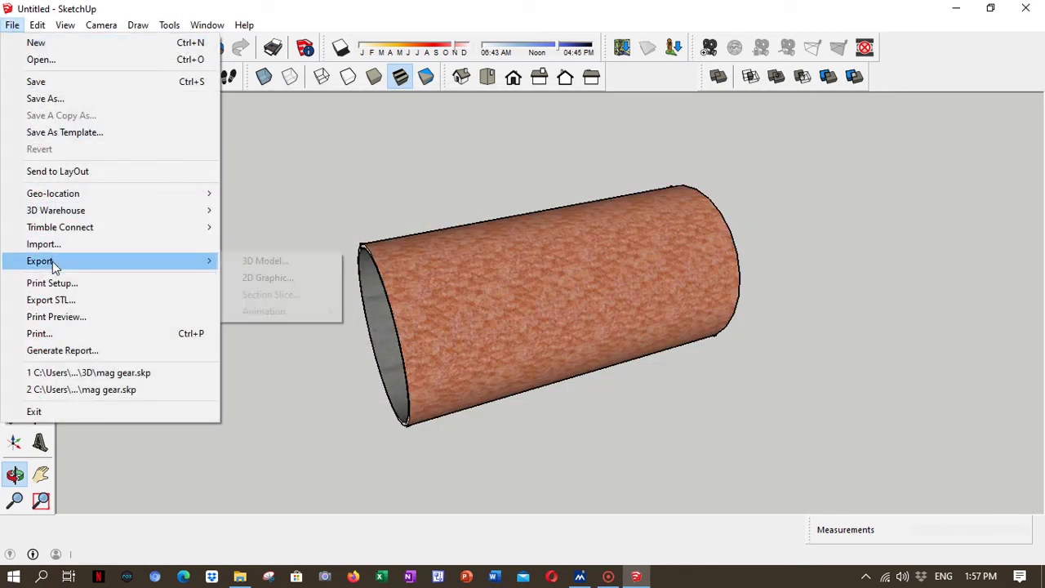
left_click(280, 282)
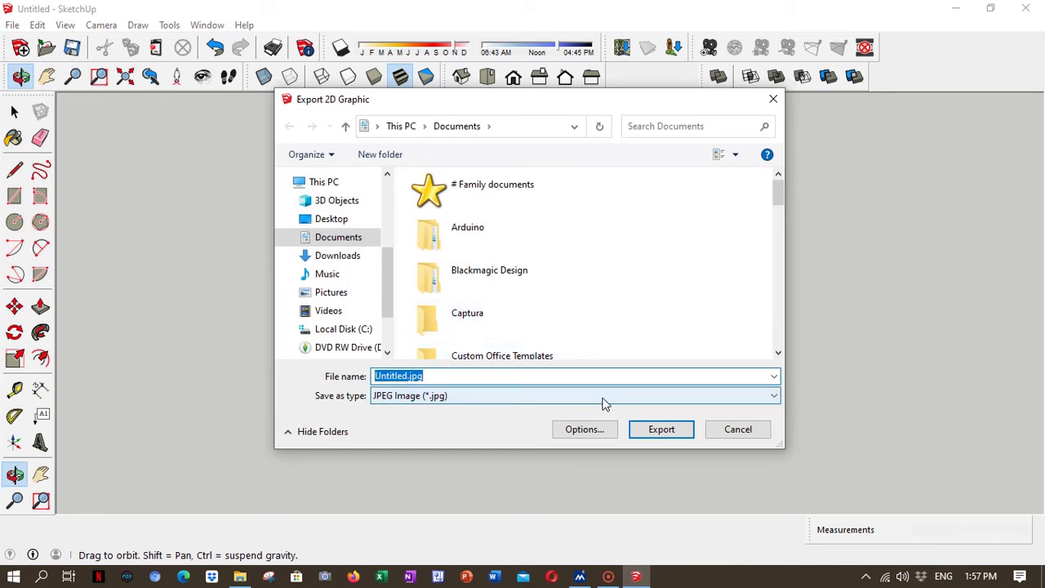
left_click(602, 398)
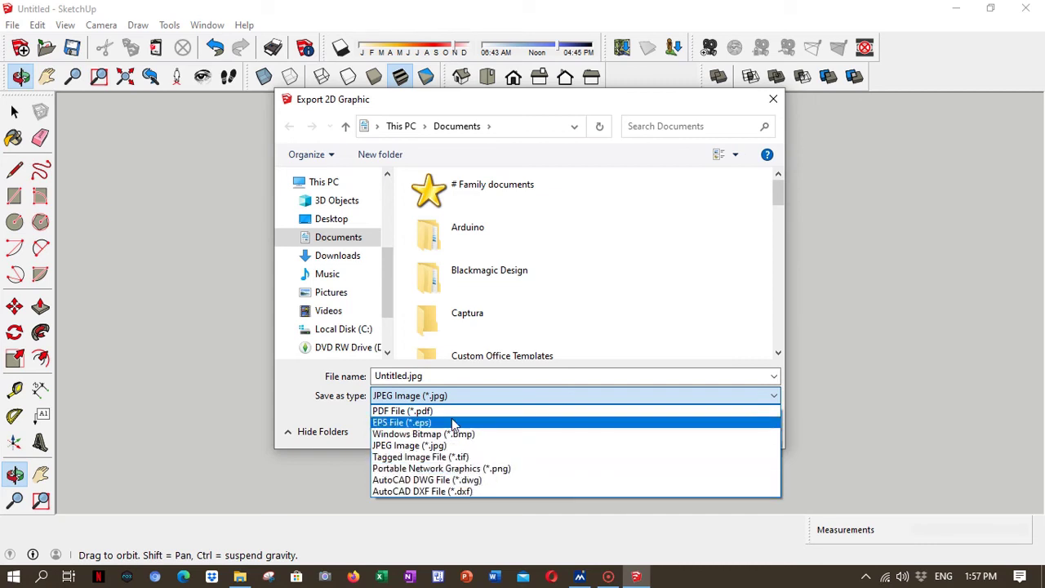
left_click(775, 399)
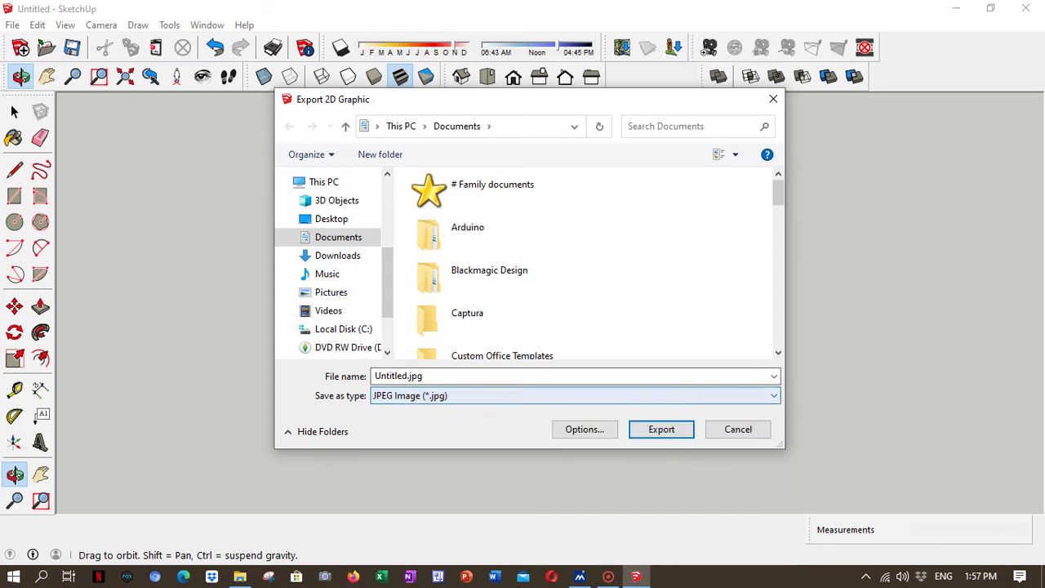
left_click(739, 430)
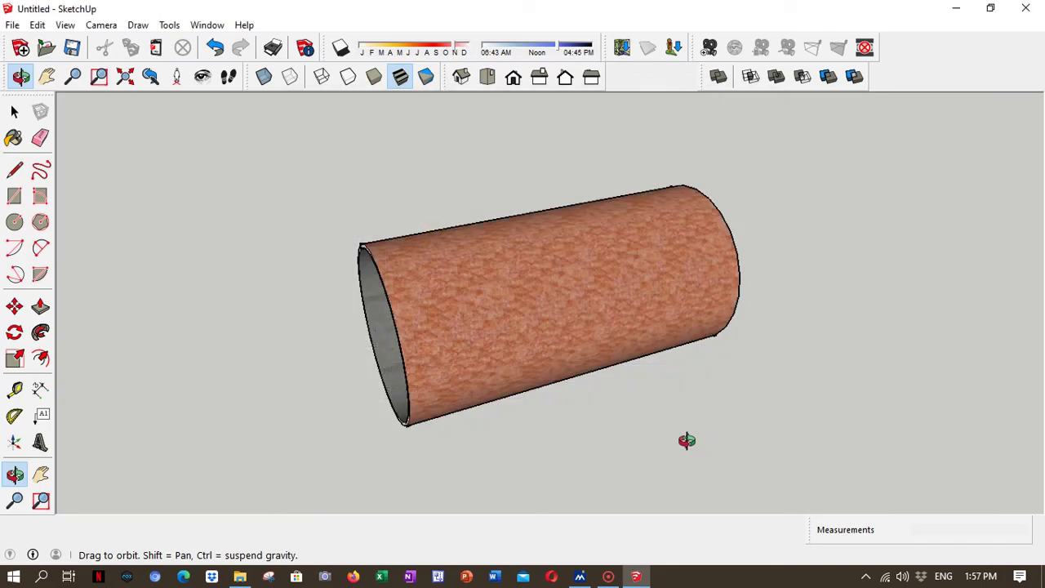